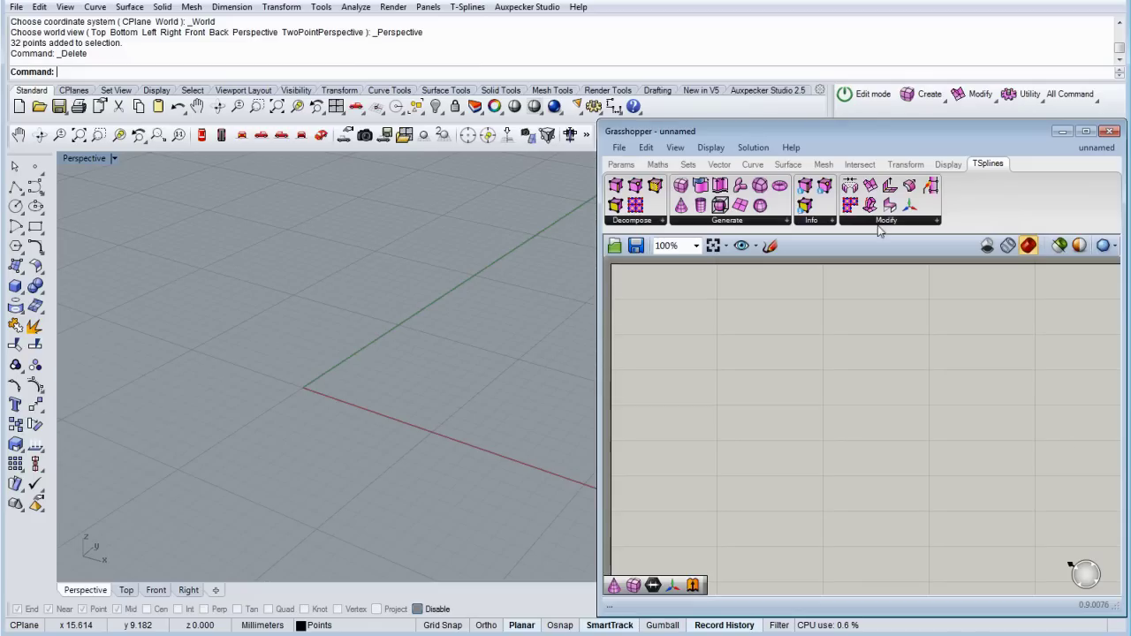
Place a tsBridge component from the TSplines tab's Modify panel onto the canvas
drag(849, 185, 1080, 429)
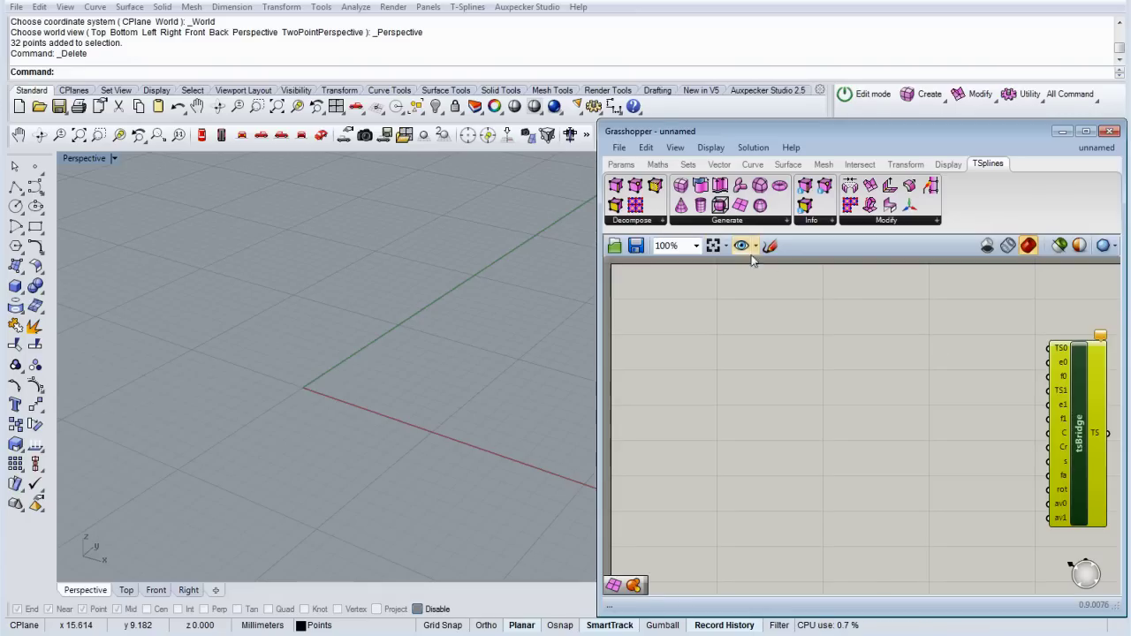
Add a tsPlane component and a duplicate, stacked one above the other
drag(741, 205, 744, 463)
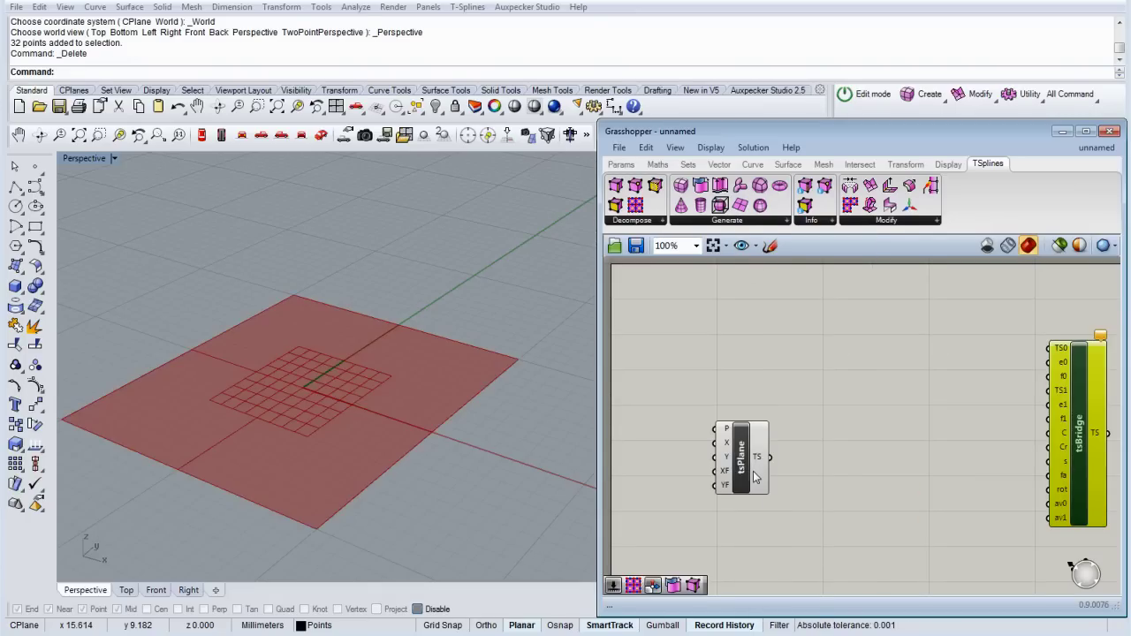
click(744, 468)
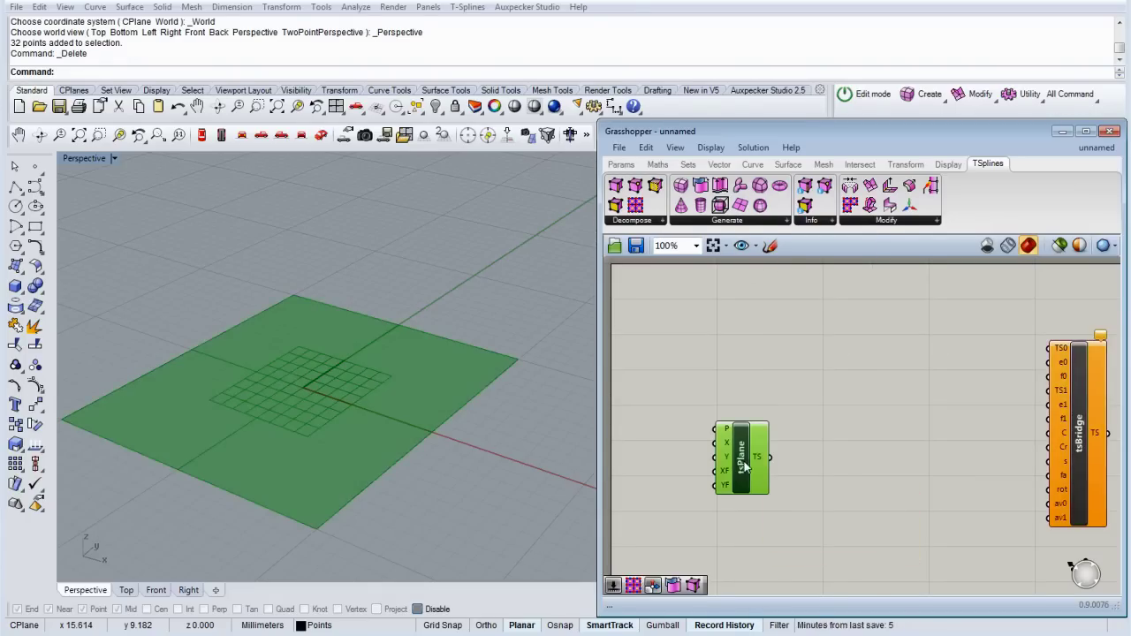
alt+drag(745, 470, 740, 389)
drag(741, 462, 754, 479)
drag(746, 390, 759, 399)
click(685, 348)
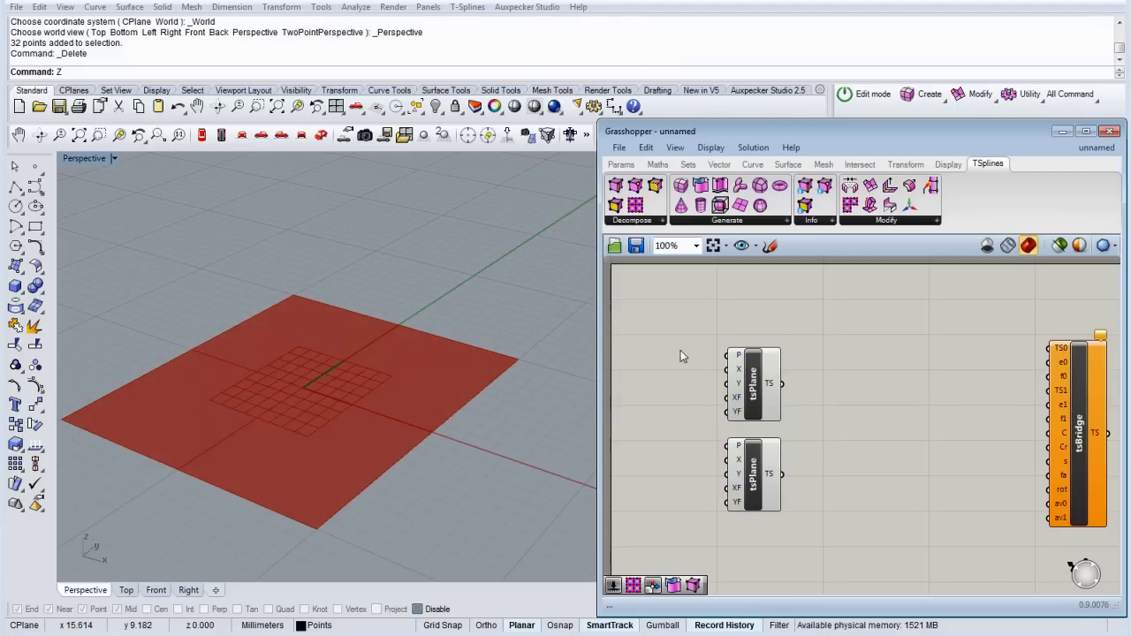
Feed a Unit Z vector into the upper tsPlane's origin input
text(z)
double_click(681, 350)
text(unit z)
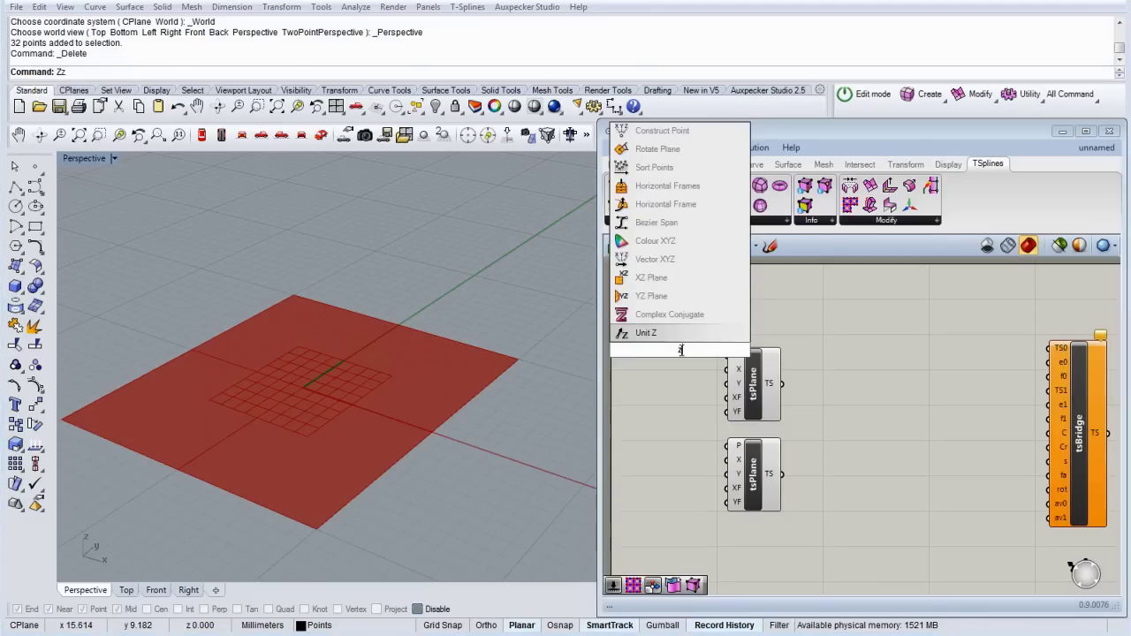
key(Return)
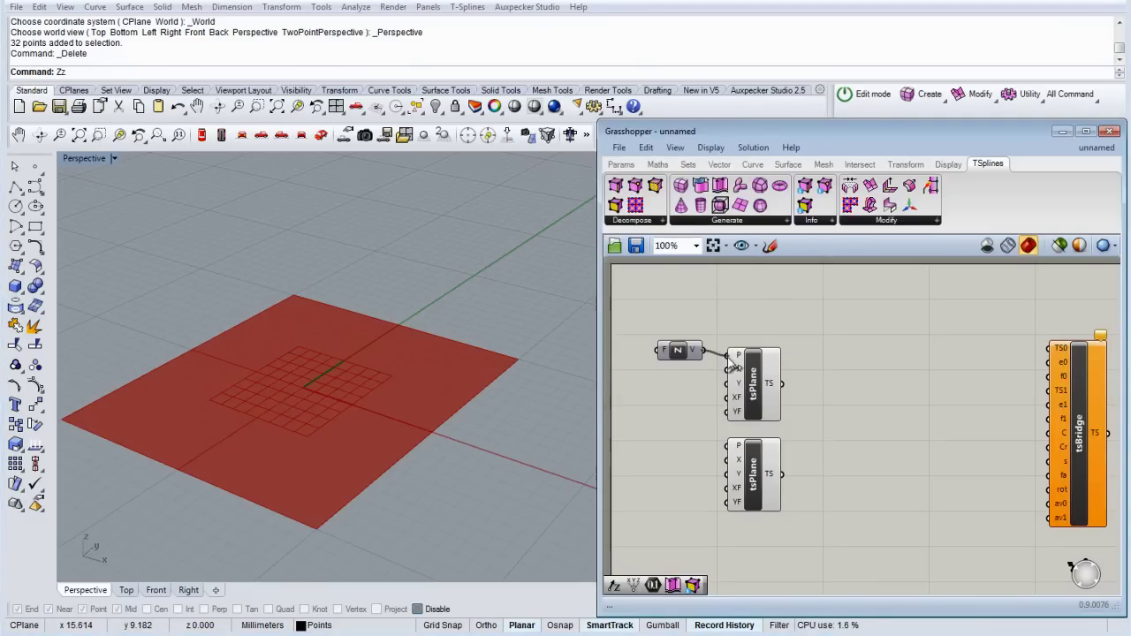
drag(684, 354, 696, 356)
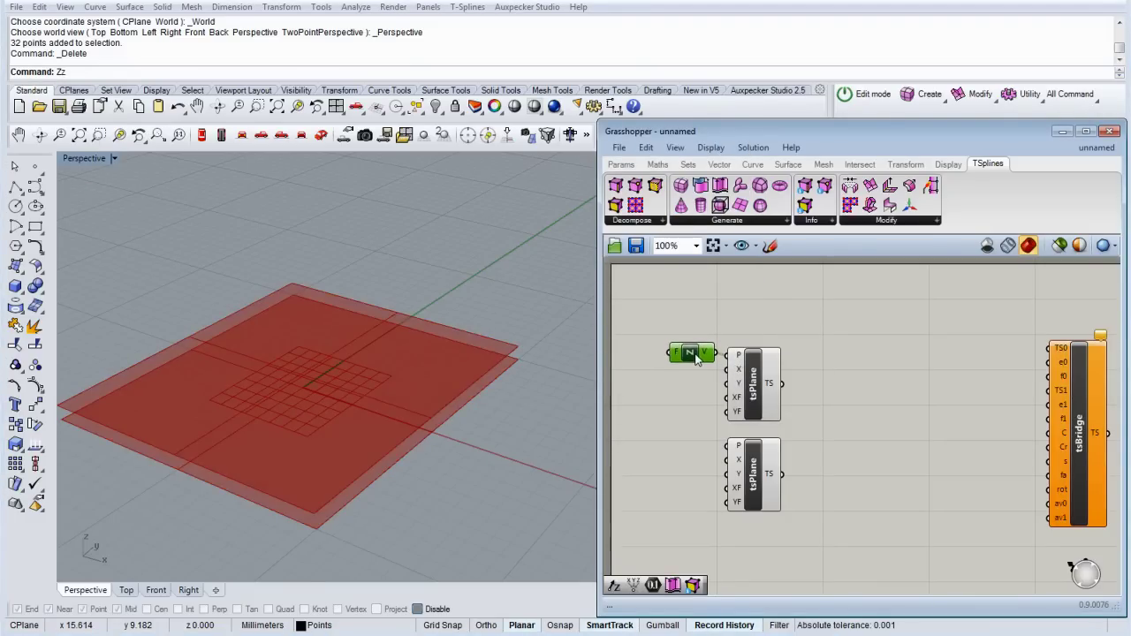
click(672, 322)
Add an integer Number Slider with a maximum of 20
double_click(672, 323)
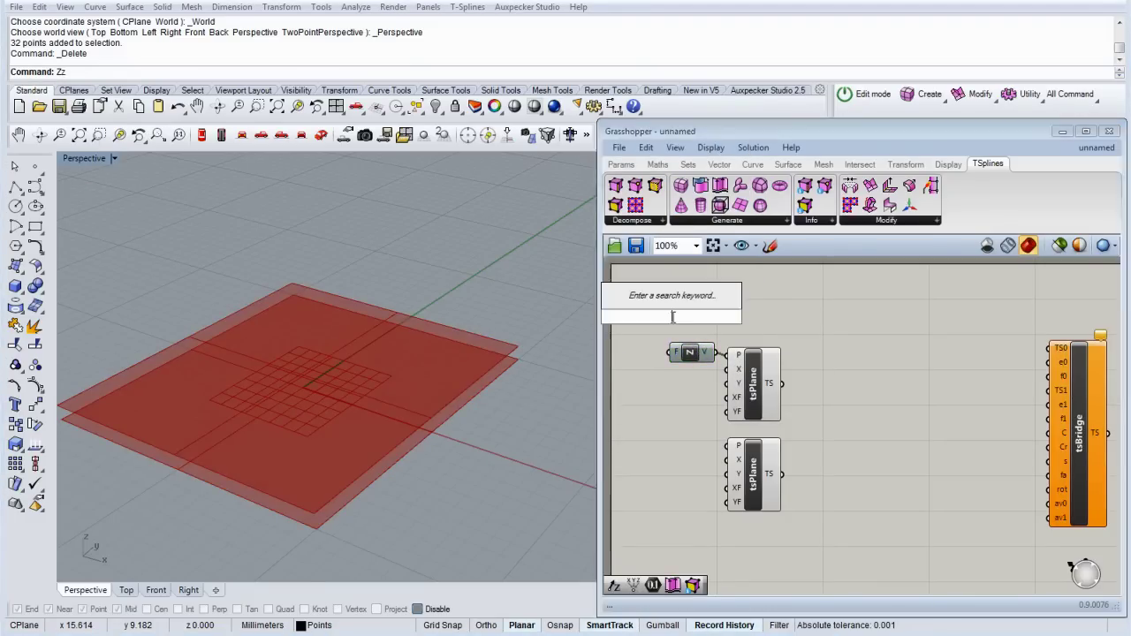
text(slider)
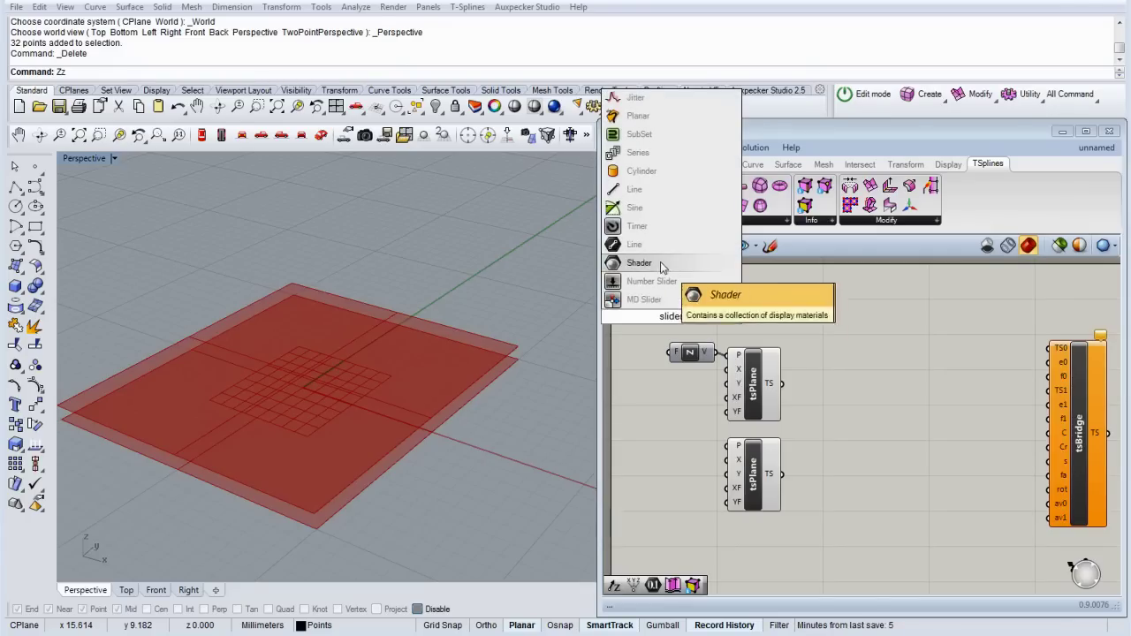
key(Up)
key(Return)
double_click(629, 318)
click(639, 279)
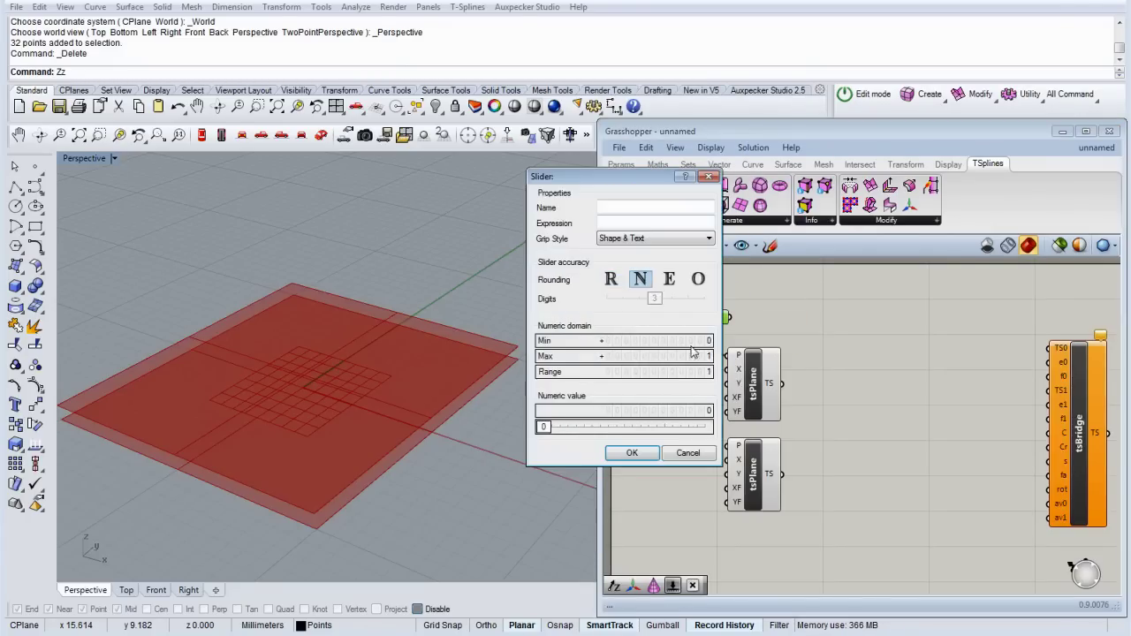
double_click(694, 356)
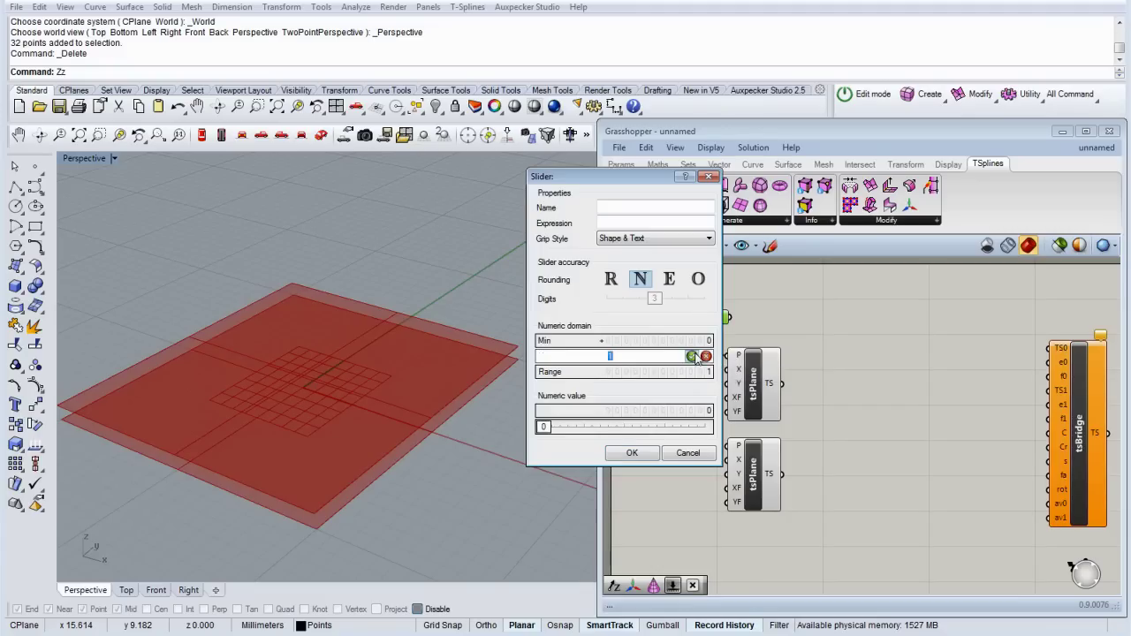
text(20)
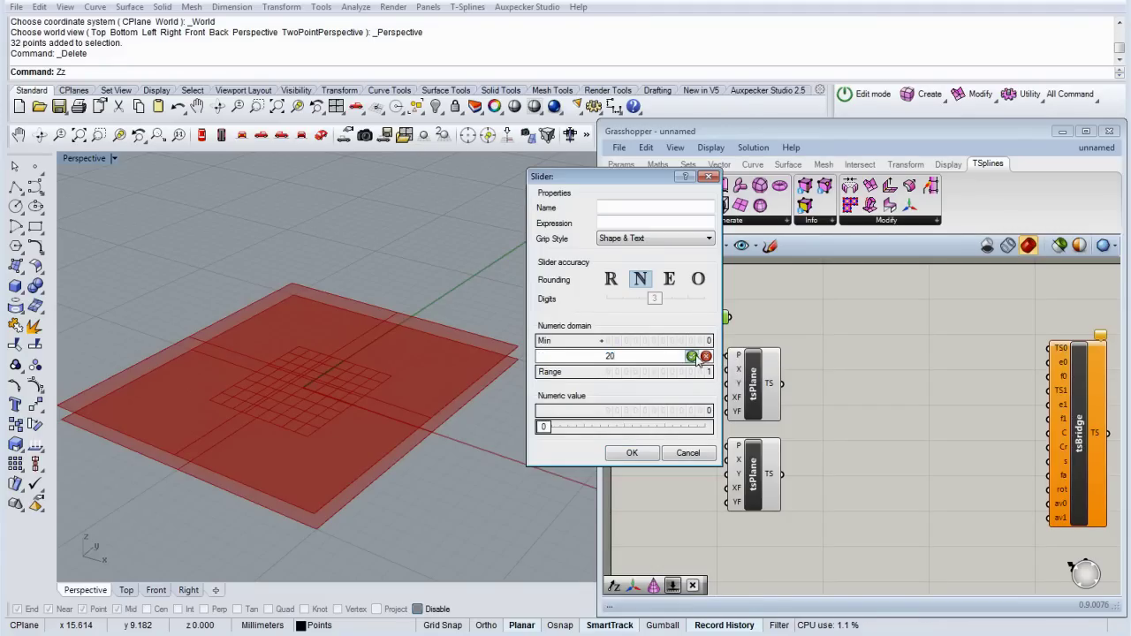
key(Return)
click(632, 452)
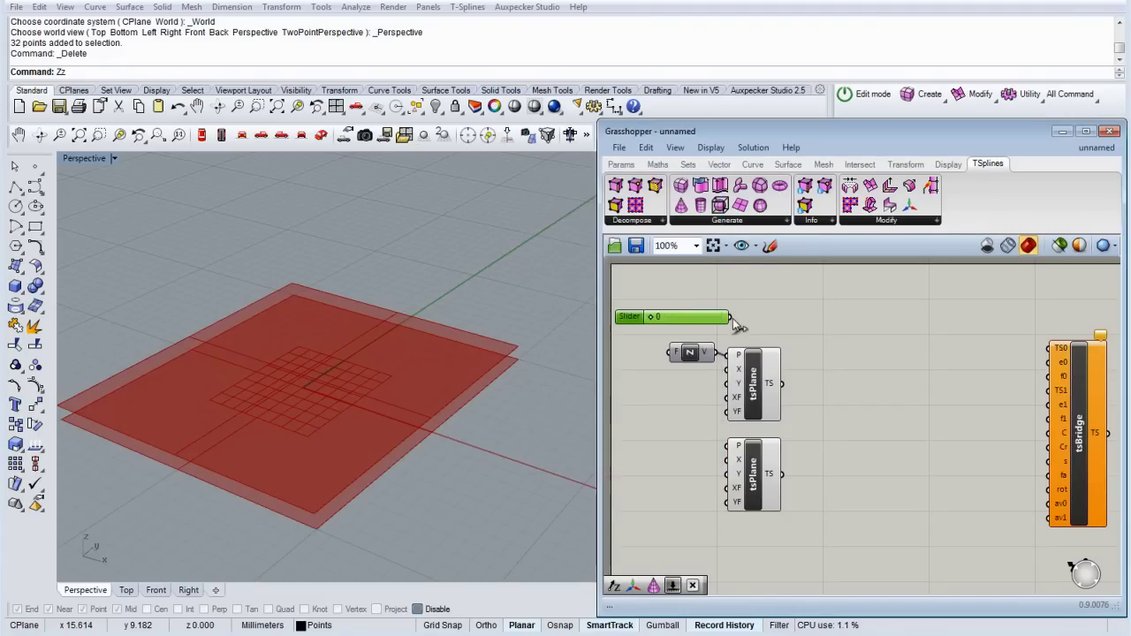
Wire the slider into Unit Z's Factor and set it to 14 to lift the plane
drag(730, 317, 677, 354)
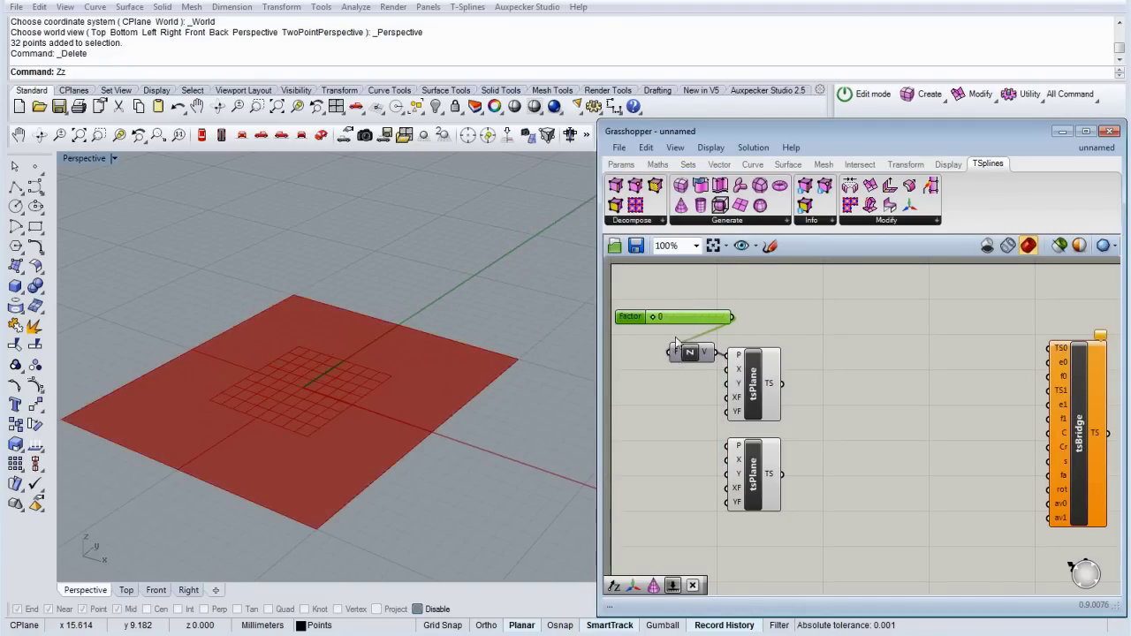
drag(652, 317, 704, 320)
scroll(442, 504, down, 3)
click(814, 384)
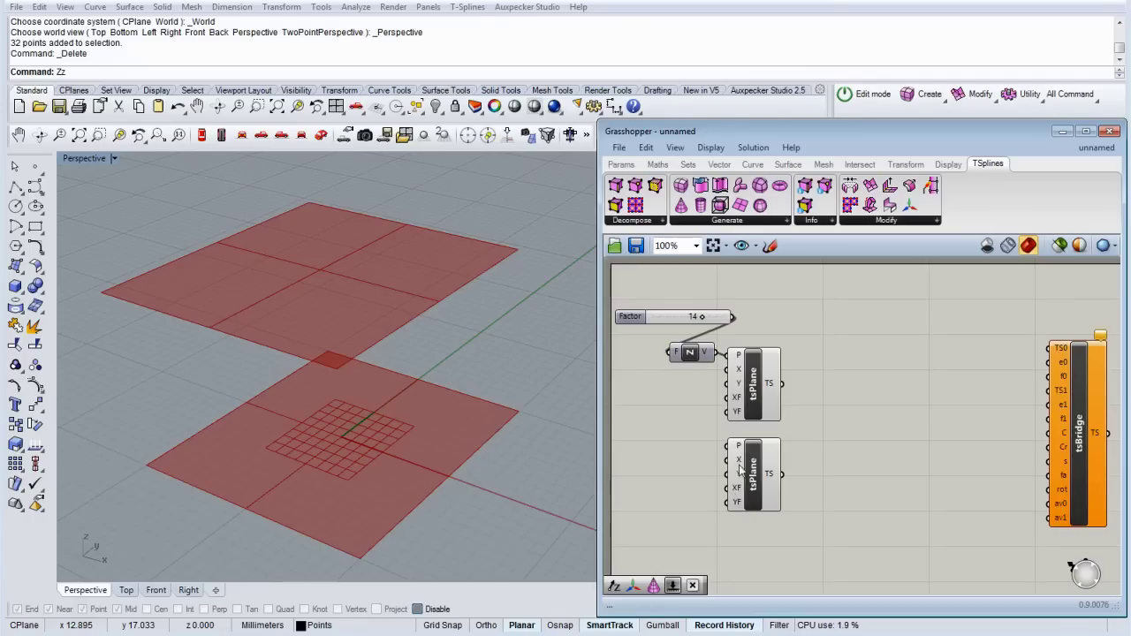
Create a whole-number Number Slider ranging from 1 to 10
double_click(662, 430)
text(slid)
click(642, 394)
double_click(630, 433)
click(639, 389)
double_click(692, 454)
click(692, 451)
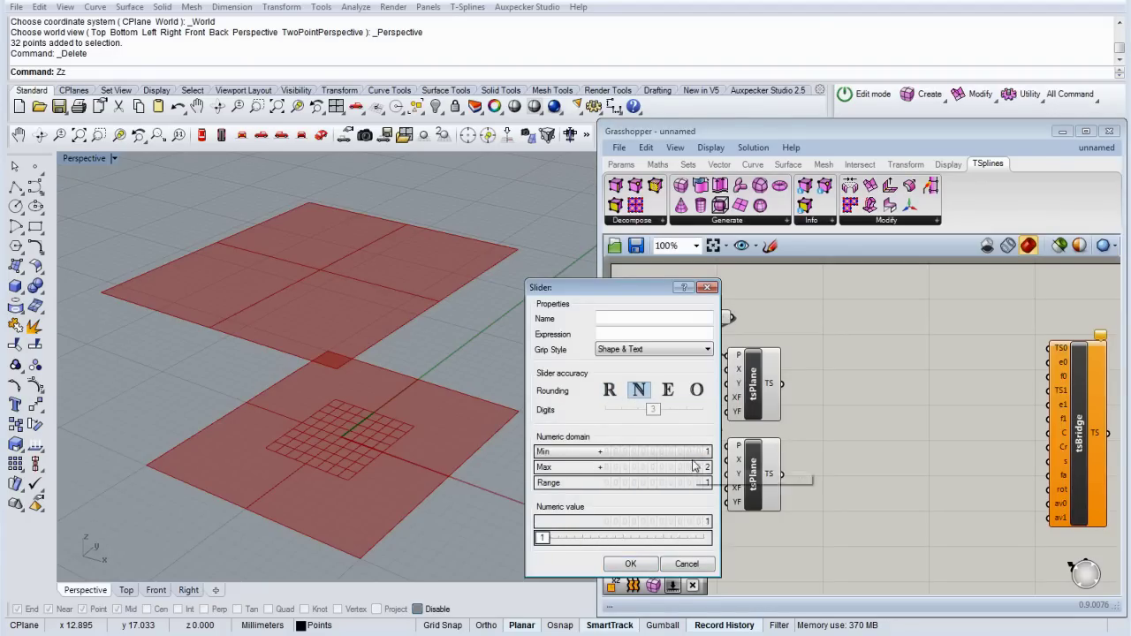
double_click(696, 467)
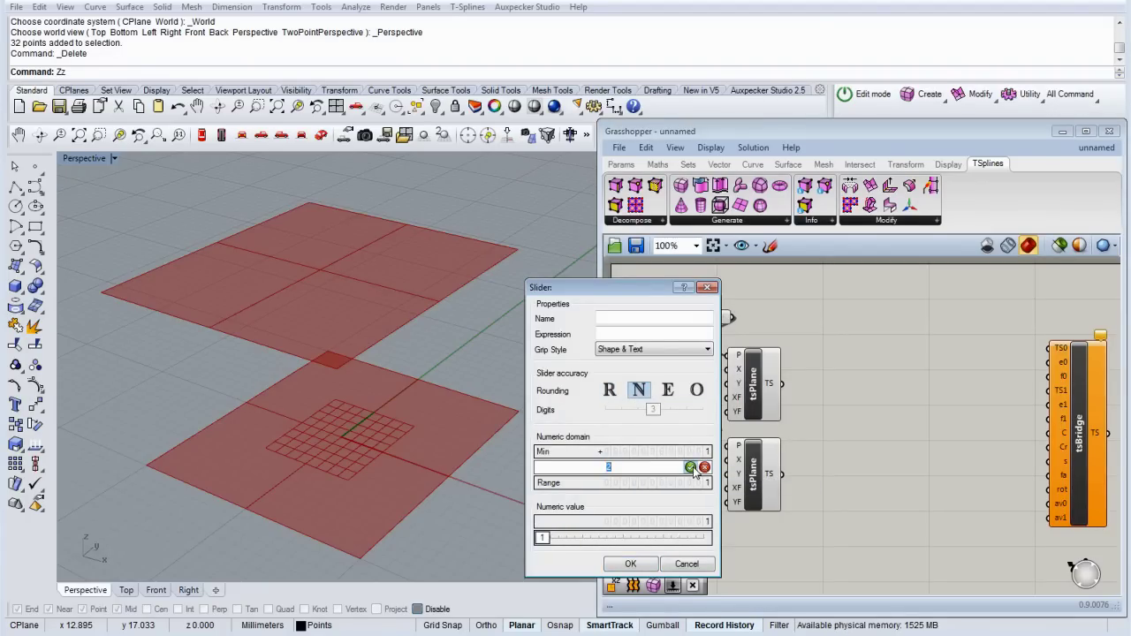
text(10)
click(691, 467)
click(630, 565)
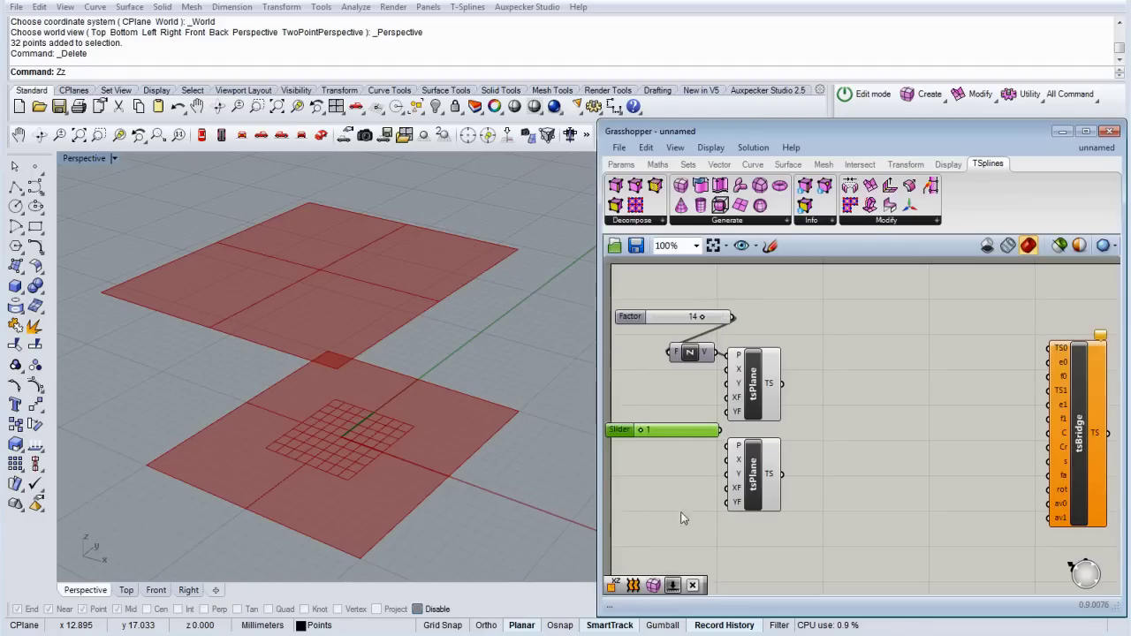
Connect the slider to the tsPlane face inputs and set it to 3
drag(693, 435, 727, 502)
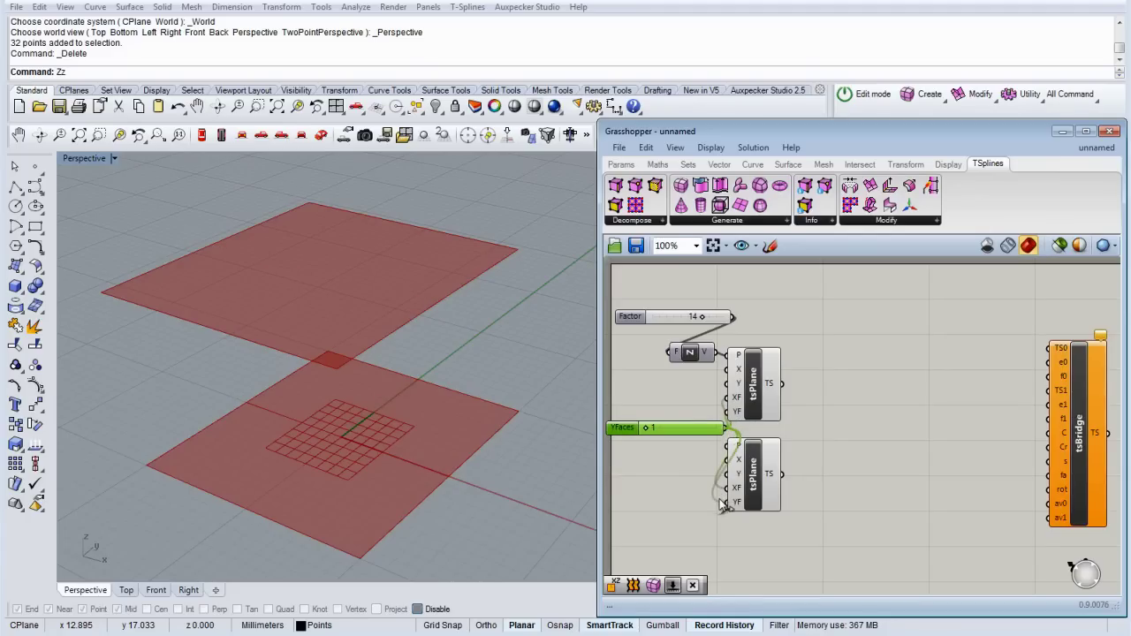
mouse_move(647, 428)
mouse_down()
mouse_move(685, 430)
mouse_move(666, 431)
mouse_up()
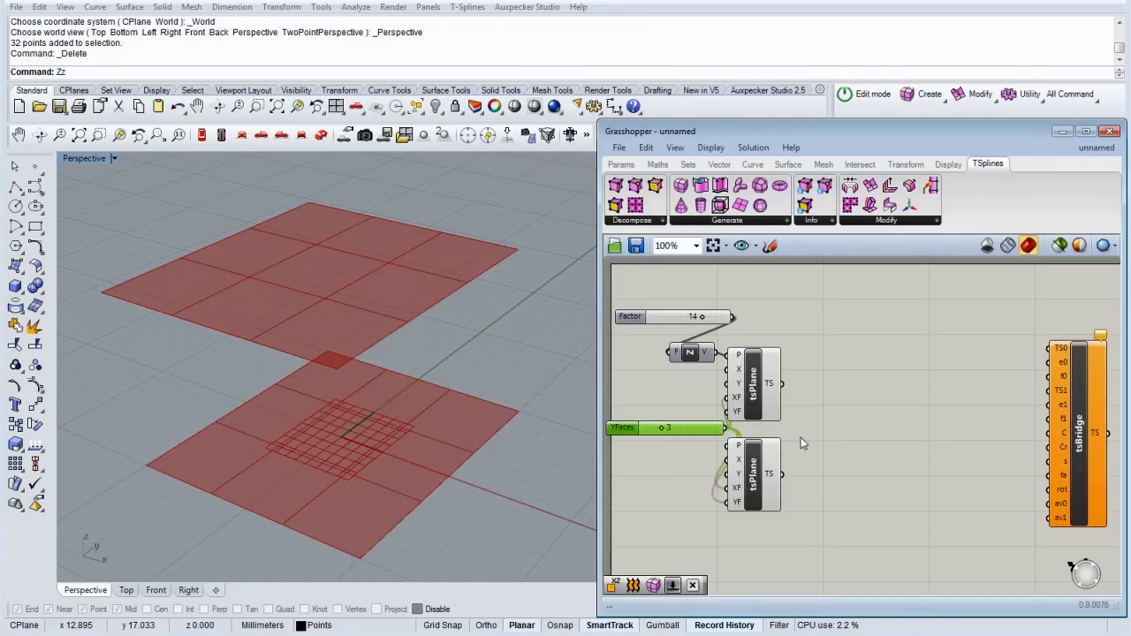
click(842, 382)
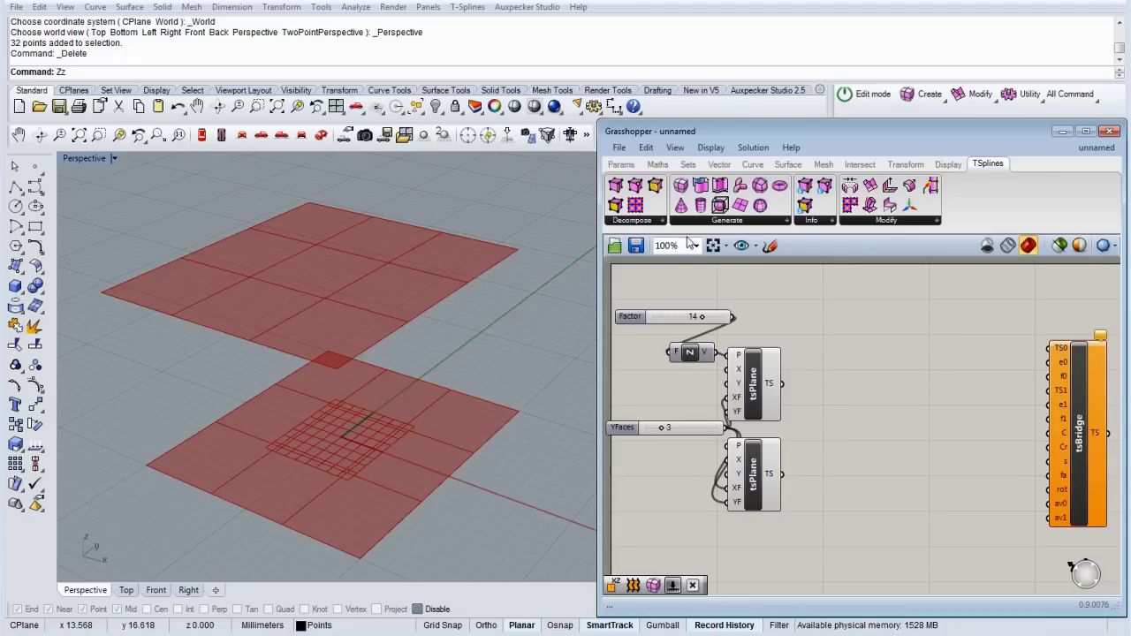
Attach a tsDecomposeFace component to the TS output of each tsPlane, upper and lower
drag(616, 205, 848, 349)
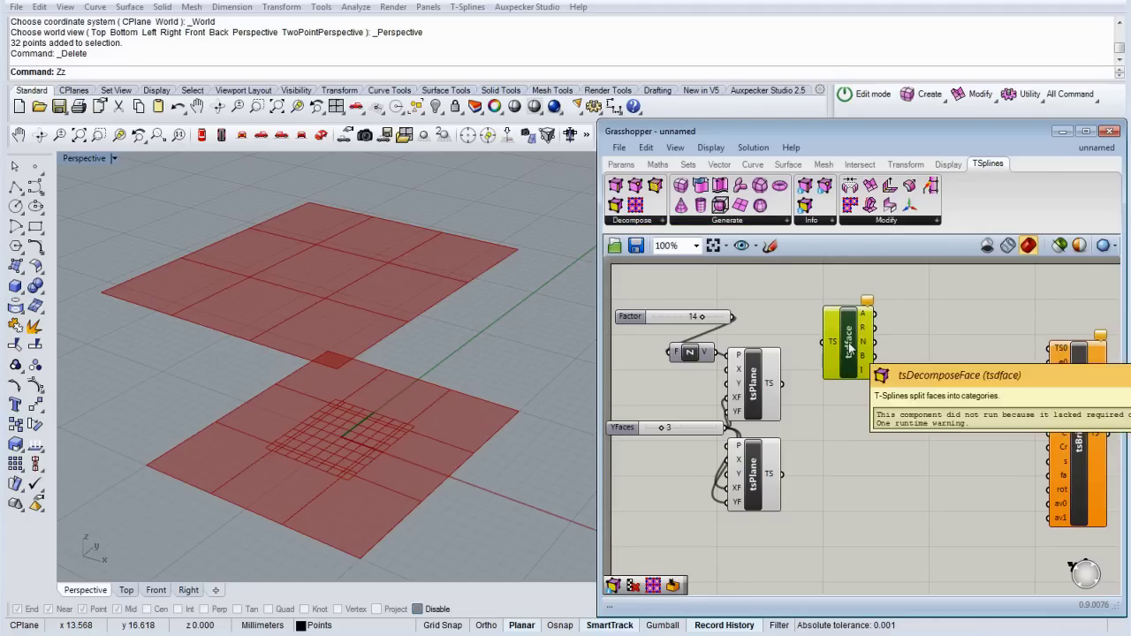
drag(783, 384, 826, 343)
mouse_move(864, 318)
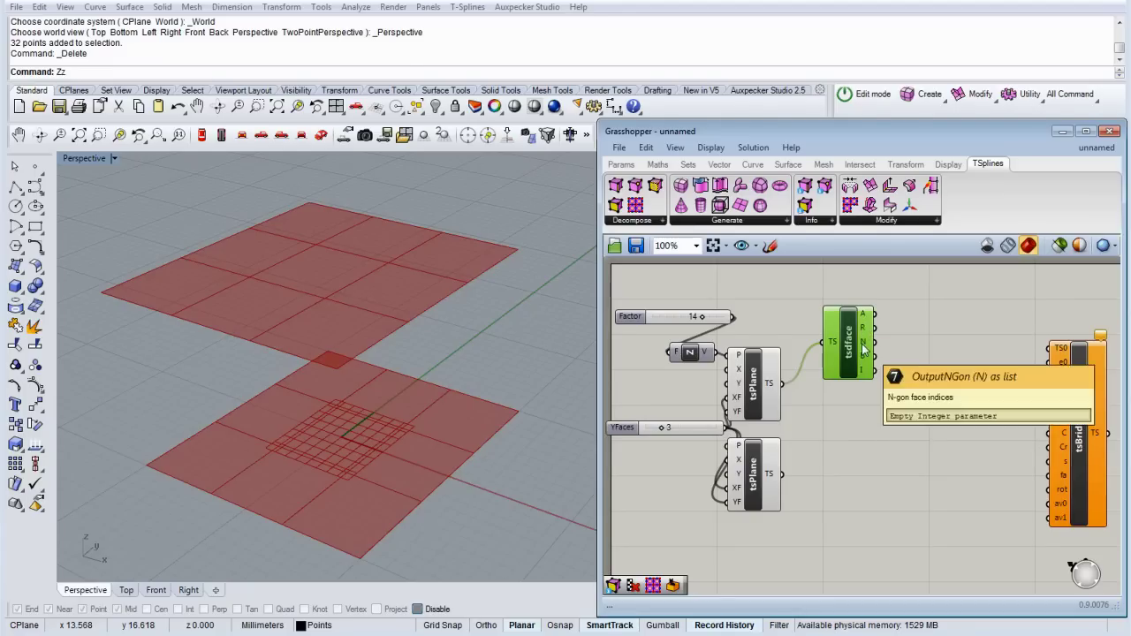
mouse_move(865, 361)
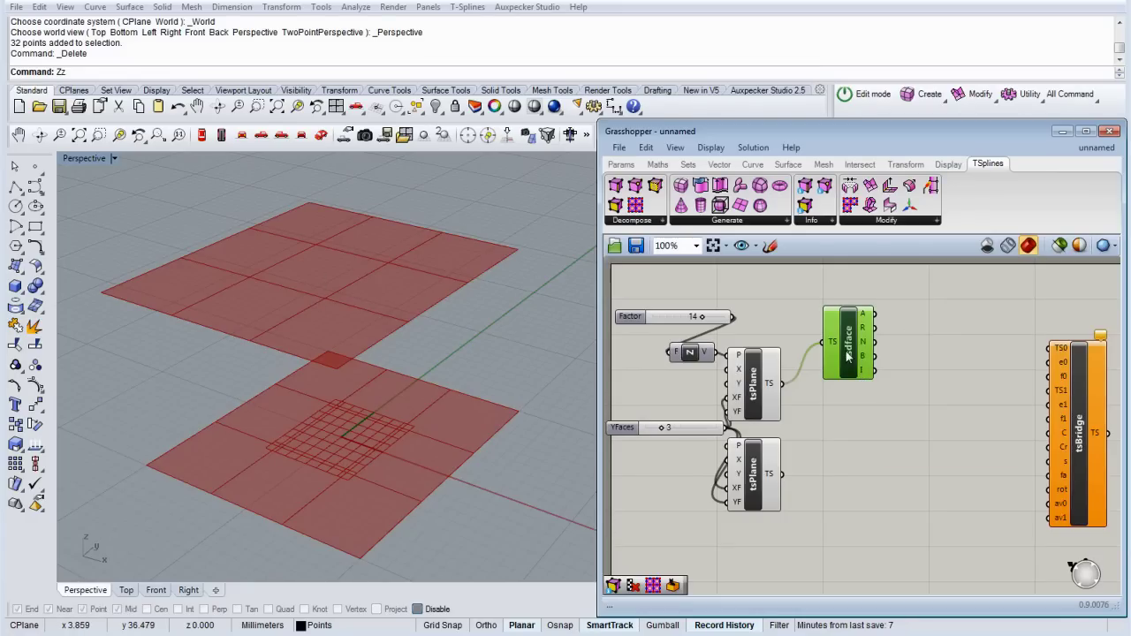
alt+drag(847, 356, 856, 502)
drag(781, 474, 840, 488)
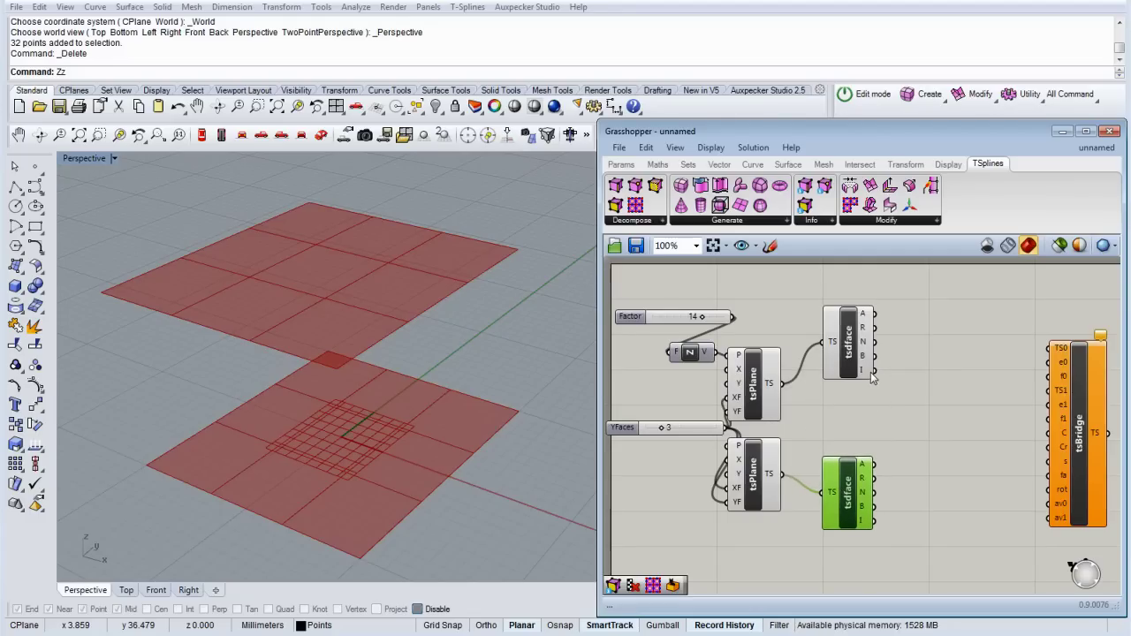
drag(859, 362, 855, 345)
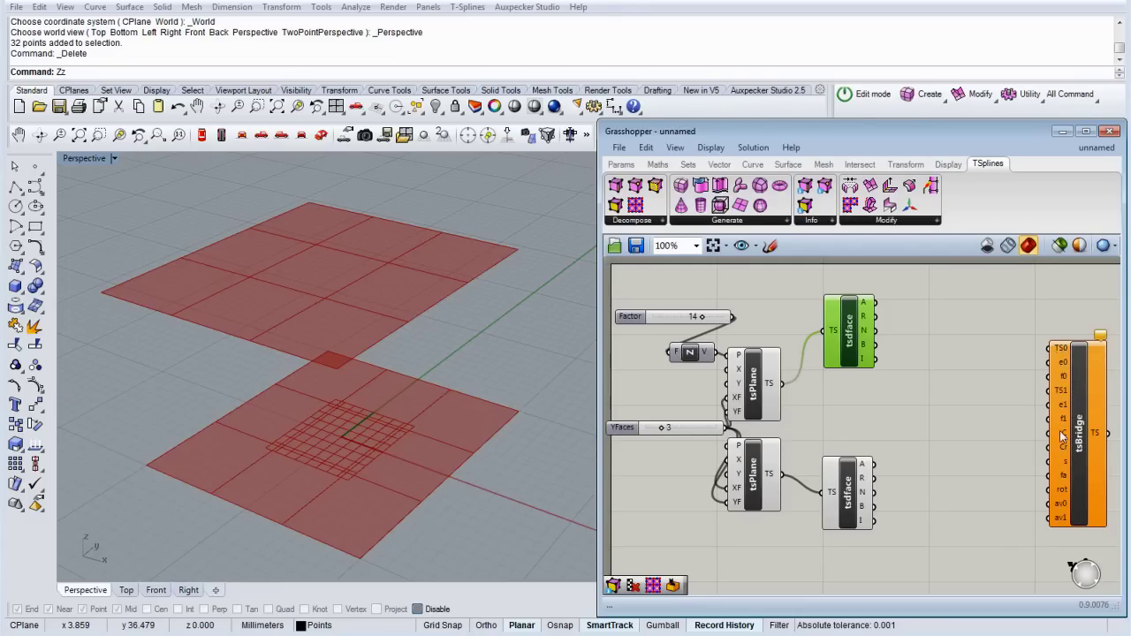
mouse_move(1060, 351)
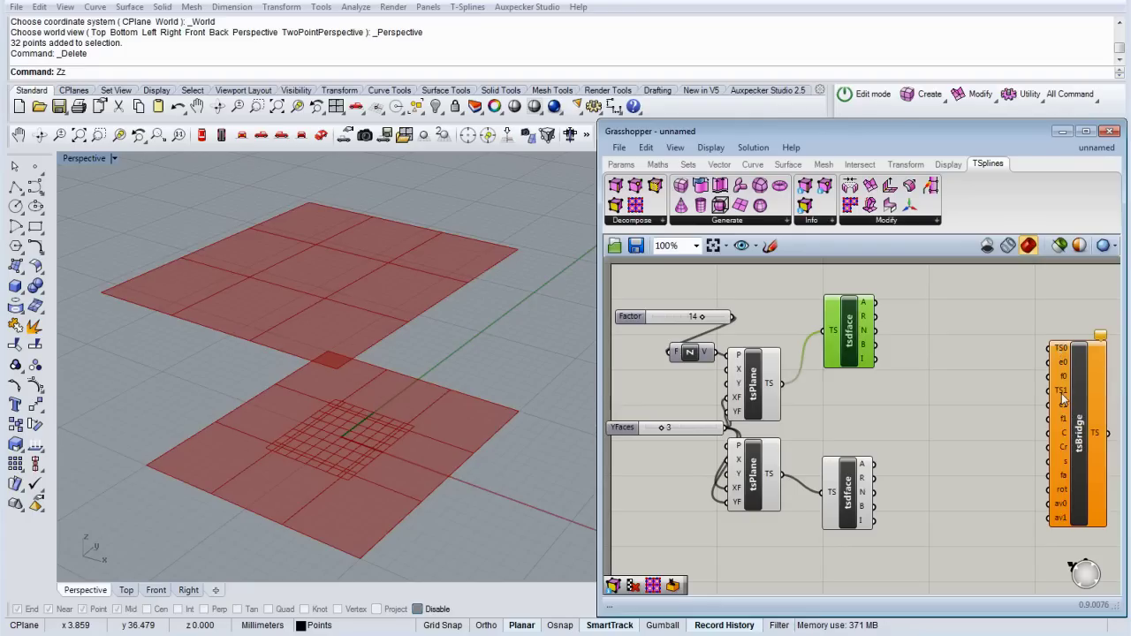
mouse_move(1063, 398)
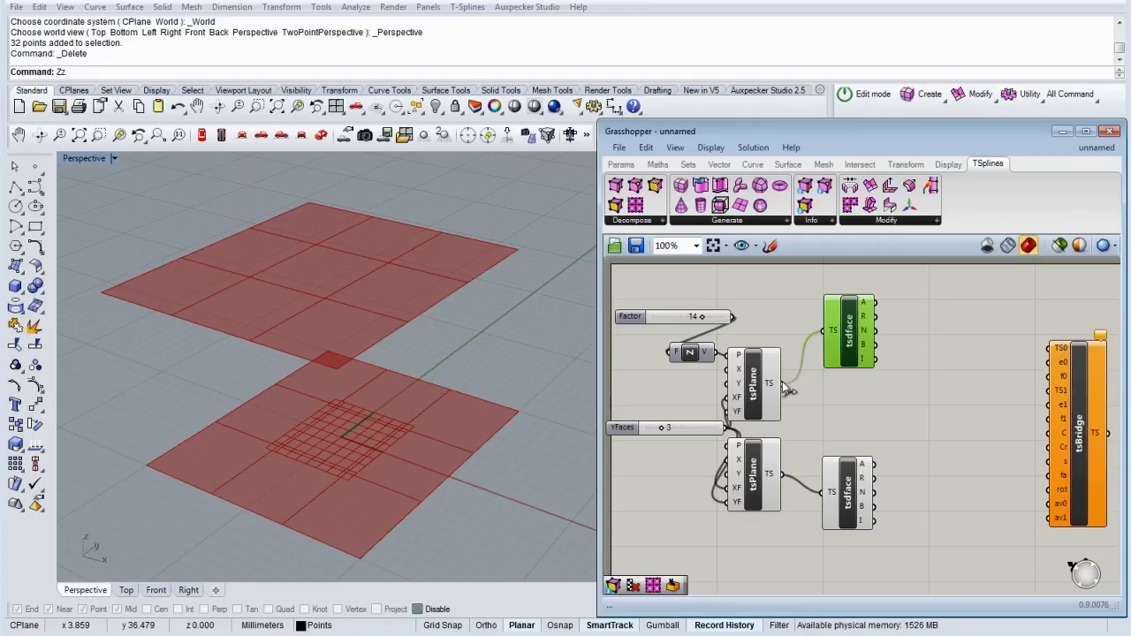
Wire both planes and their tsdface face outputs into the tsBridge inputs
drag(783, 385, 1050, 348)
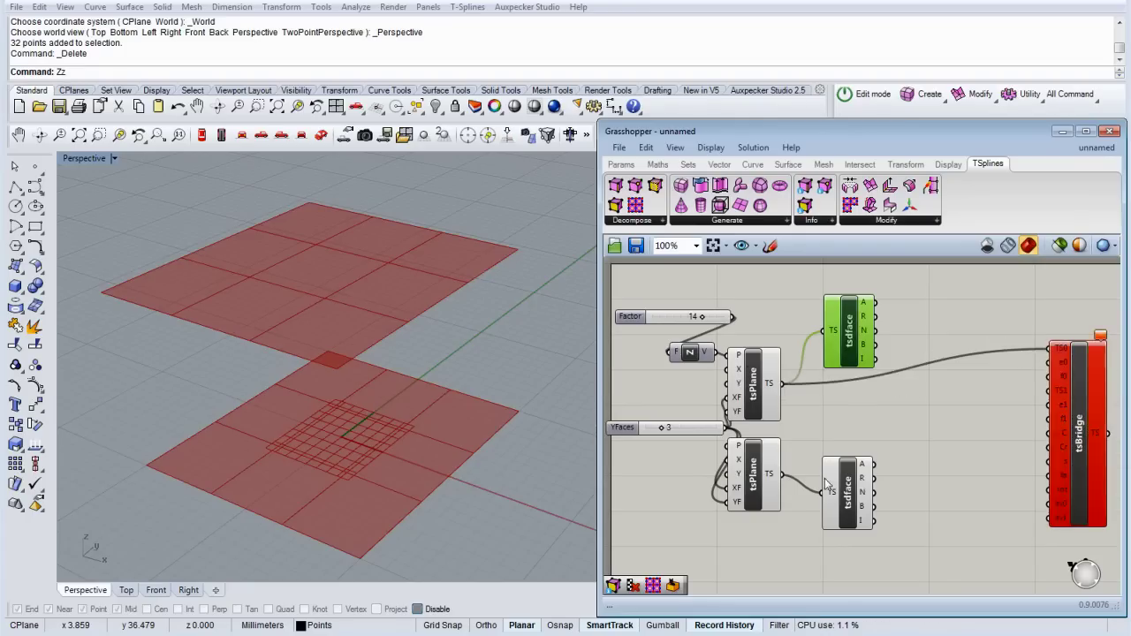
drag(784, 475, 1050, 391)
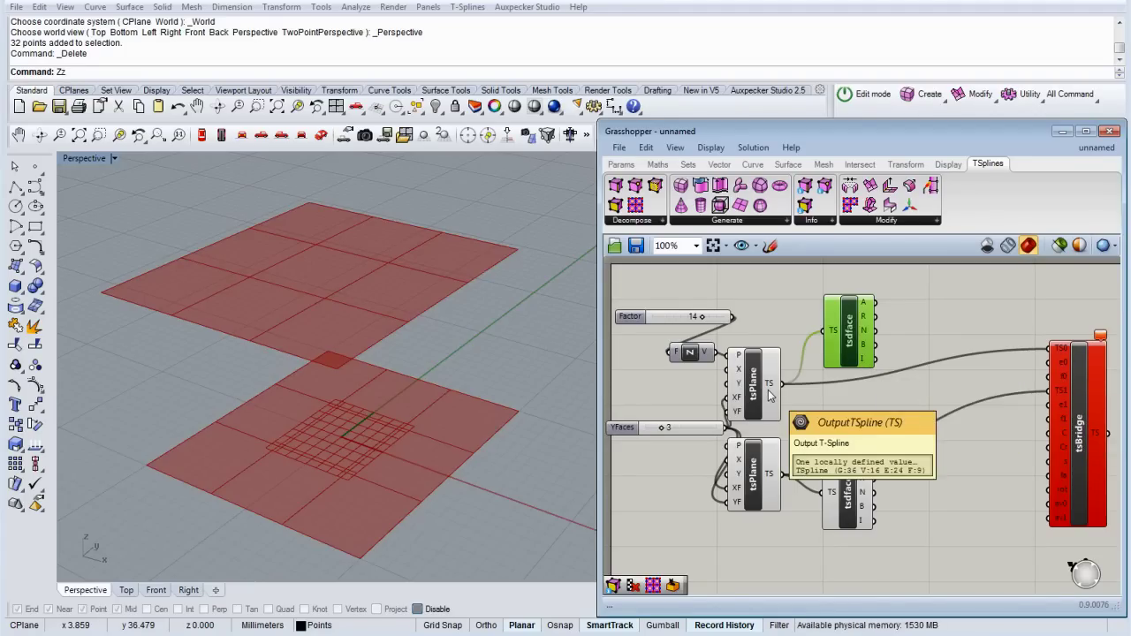
drag(875, 359, 1050, 378)
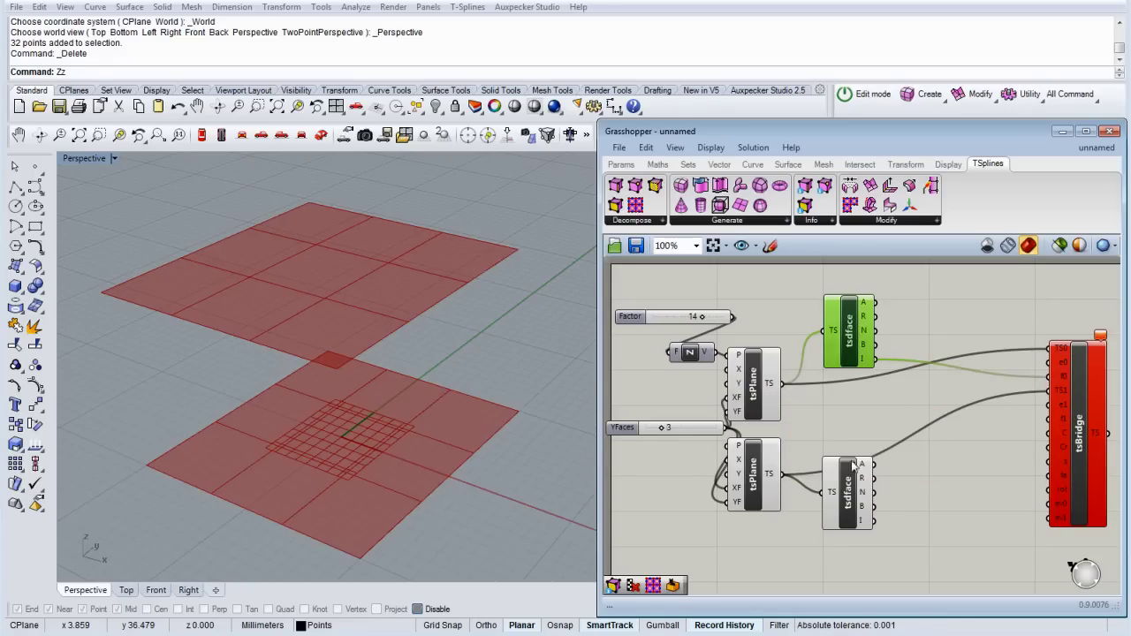
drag(875, 522, 1046, 425)
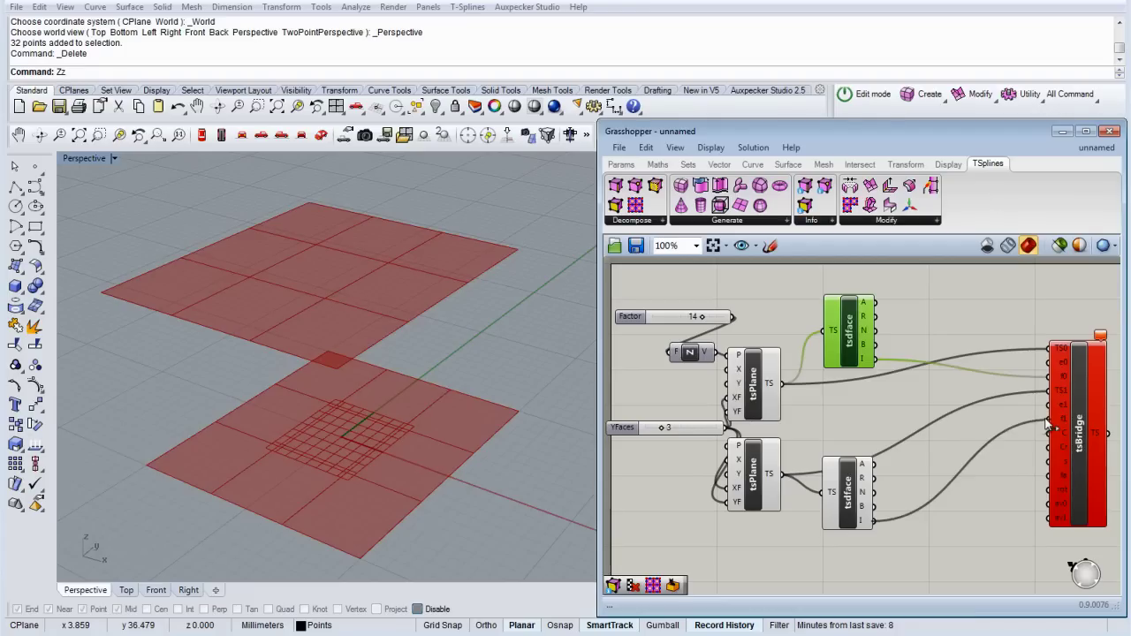
Turn off preview for the plane and face components and orbit to inspect the tunnel
drag(916, 553, 682, 260)
right_click(810, 415)
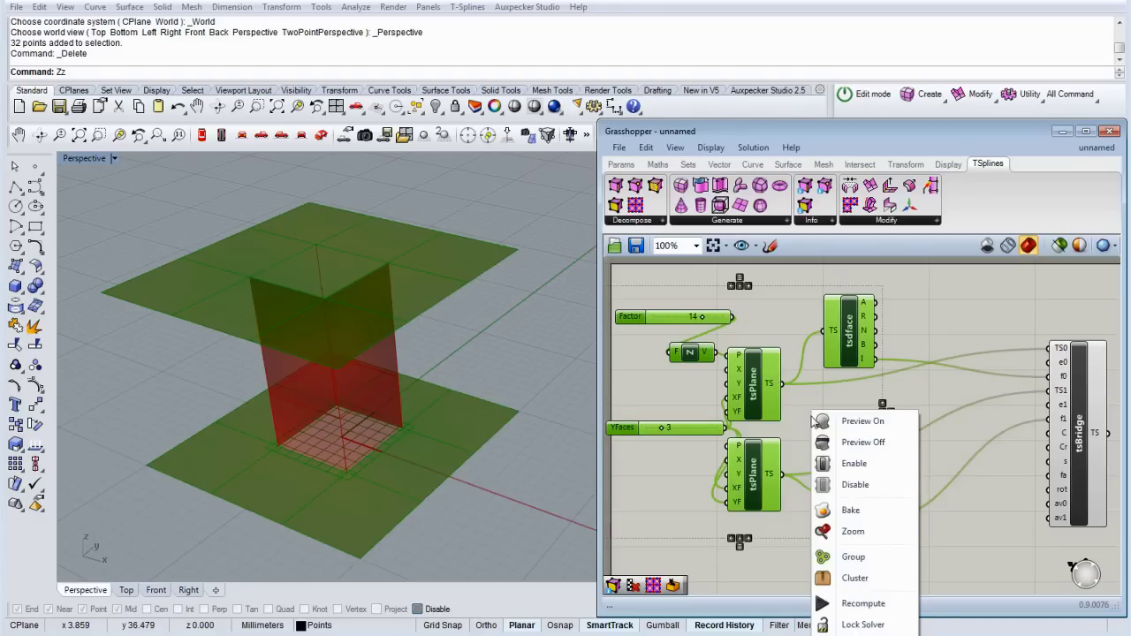
click(840, 443)
click(977, 482)
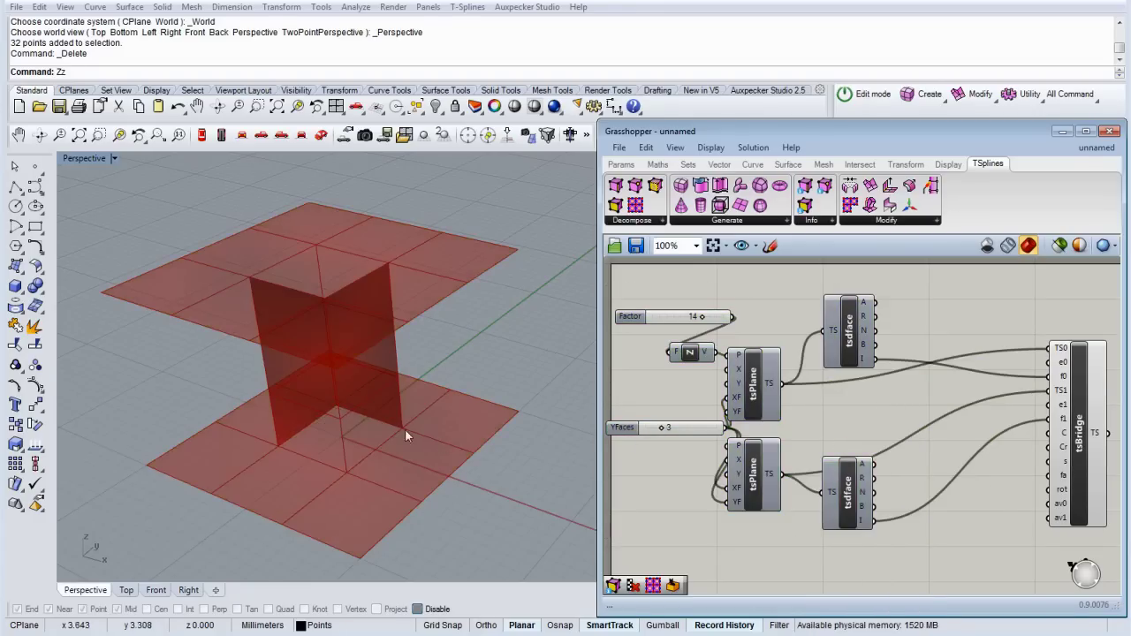
right_drag(398, 428, 385, 409)
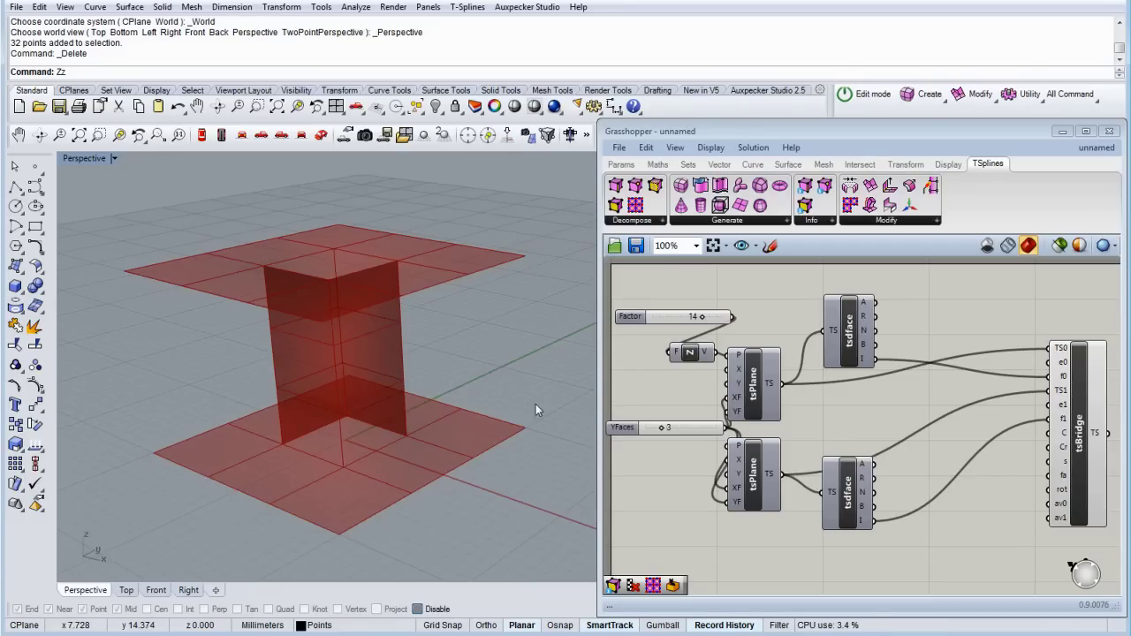
Copy the slider, wire it to tsBridge's segments input and set it to 2
mouse_move(1069, 437)
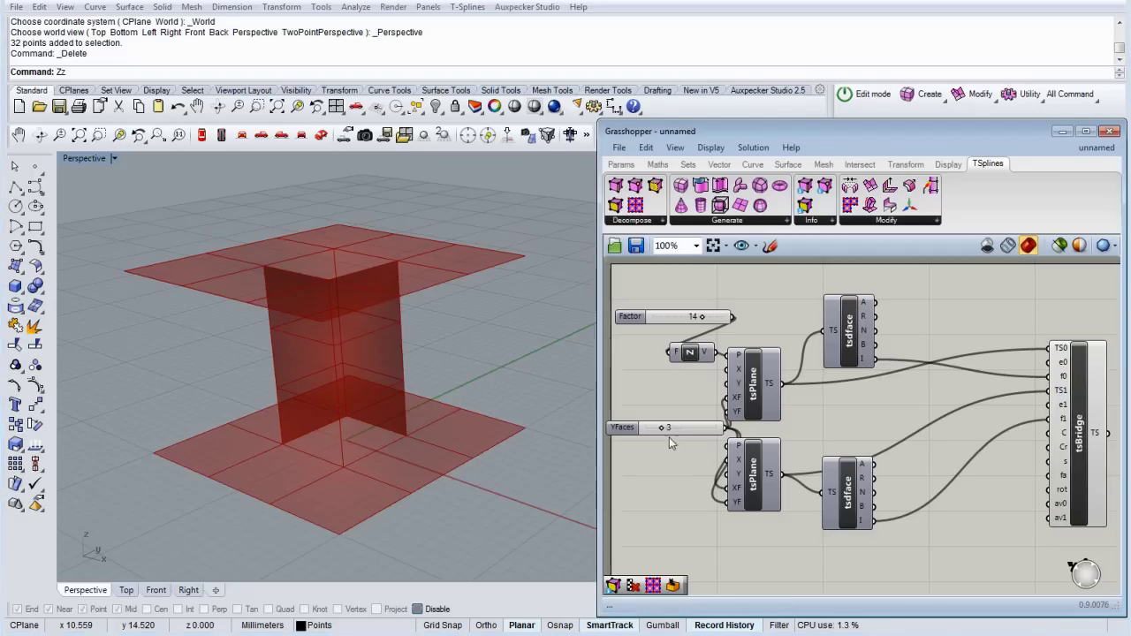
click(623, 428)
drag(623, 429, 885, 559)
drag(991, 554, 1048, 462)
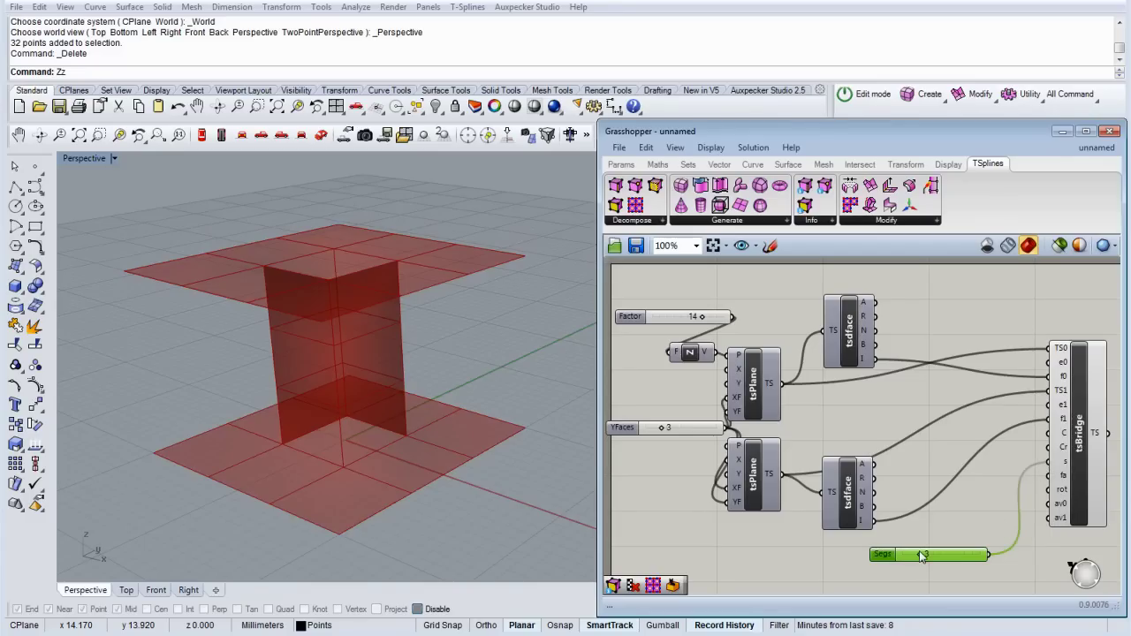
mouse_move(922, 555)
mouse_down()
mouse_move(901, 558)
mouse_move(968, 558)
mouse_move(911, 563)
mouse_up()
drag(906, 558, 913, 558)
click(971, 491)
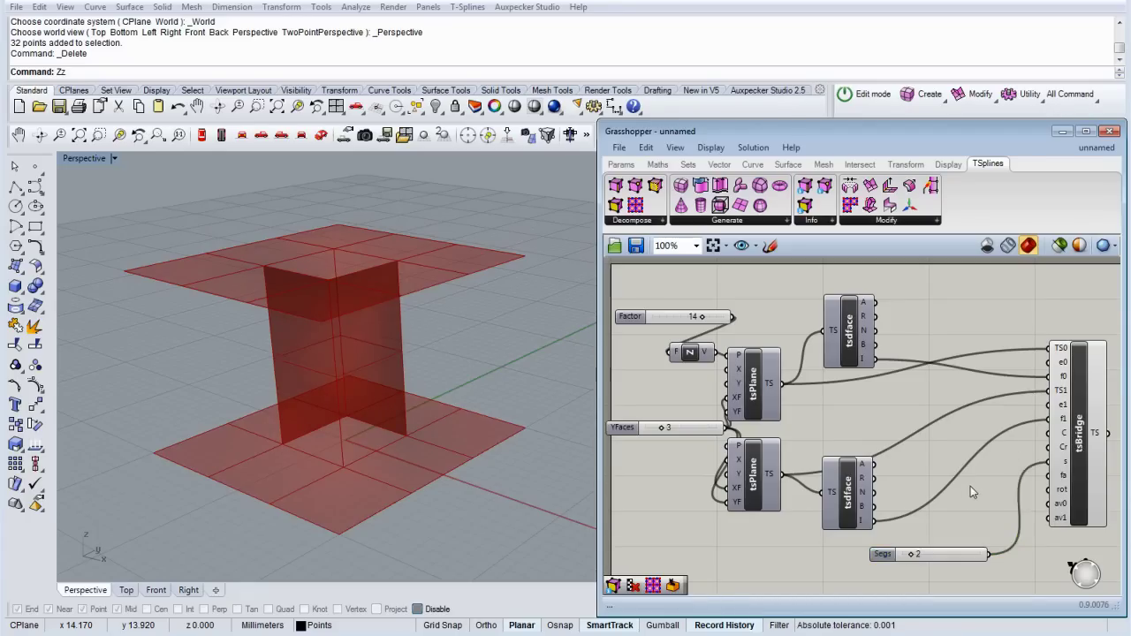
Start baking the tsBridge component into Rhino
click(1079, 428)
right_click(1081, 425)
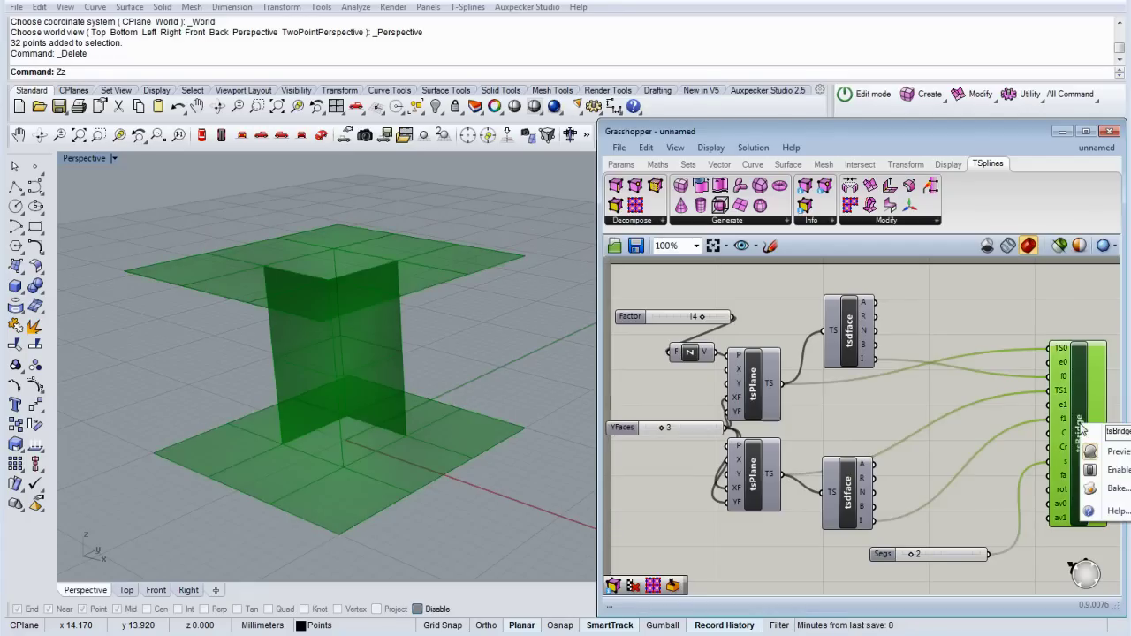
click(1115, 491)
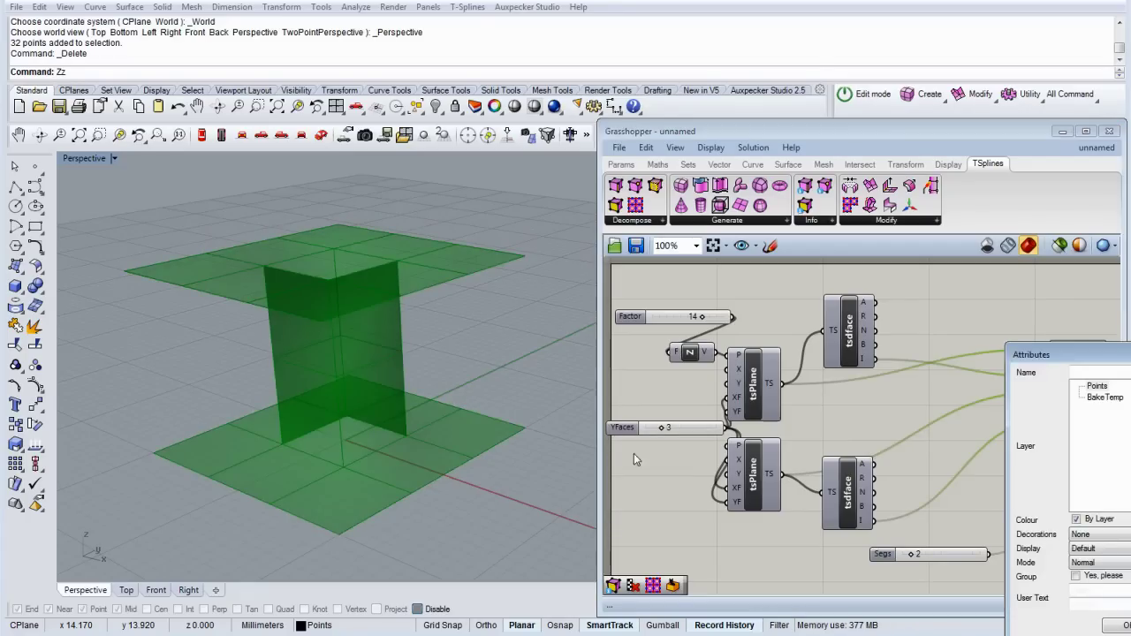
Bake the bridge with default attributes and turn off tsBridge's preview
click(1121, 625)
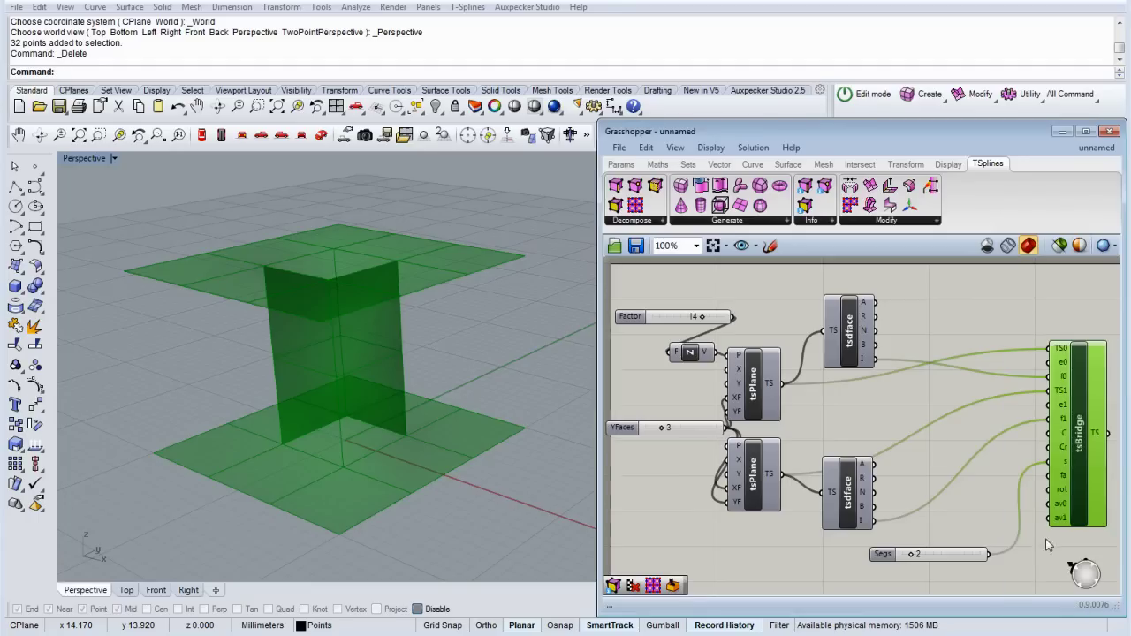
right_click(1072, 487)
click(1105, 511)
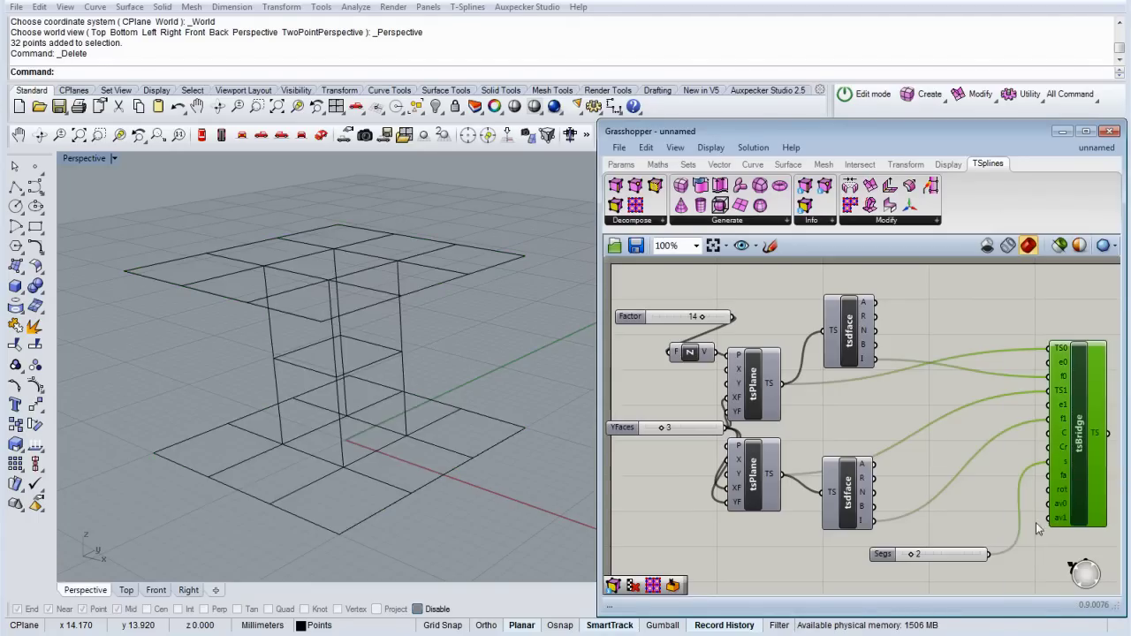
View the baked T-spline shaded and smoothed, then delete it from Rhino
click(535, 106)
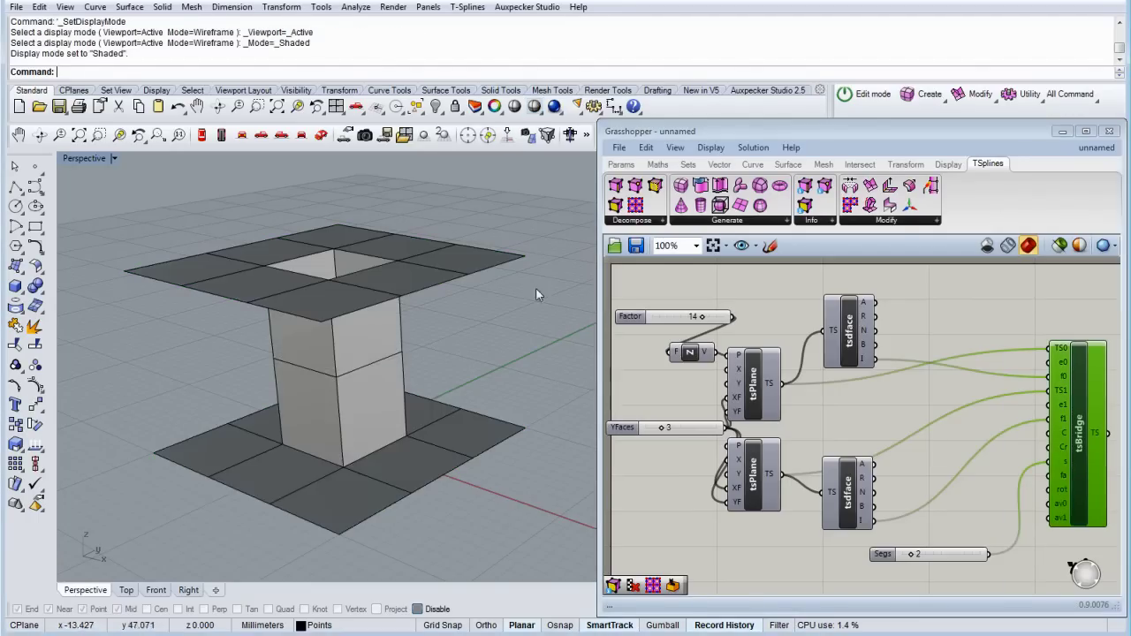
key(Tab)
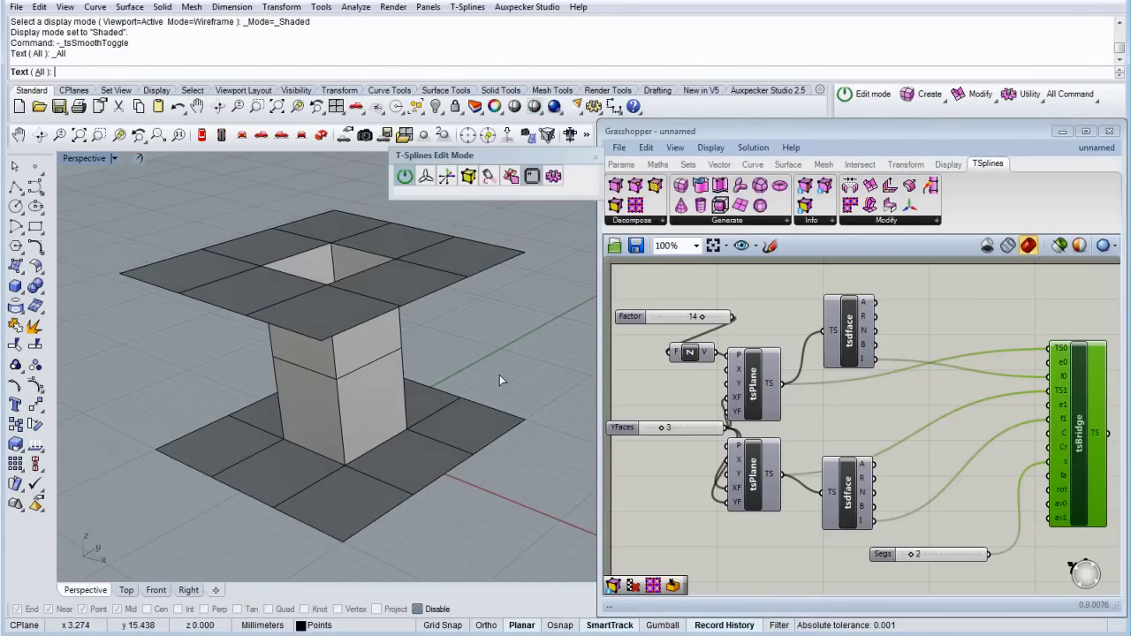
right_drag(479, 422, 406, 363)
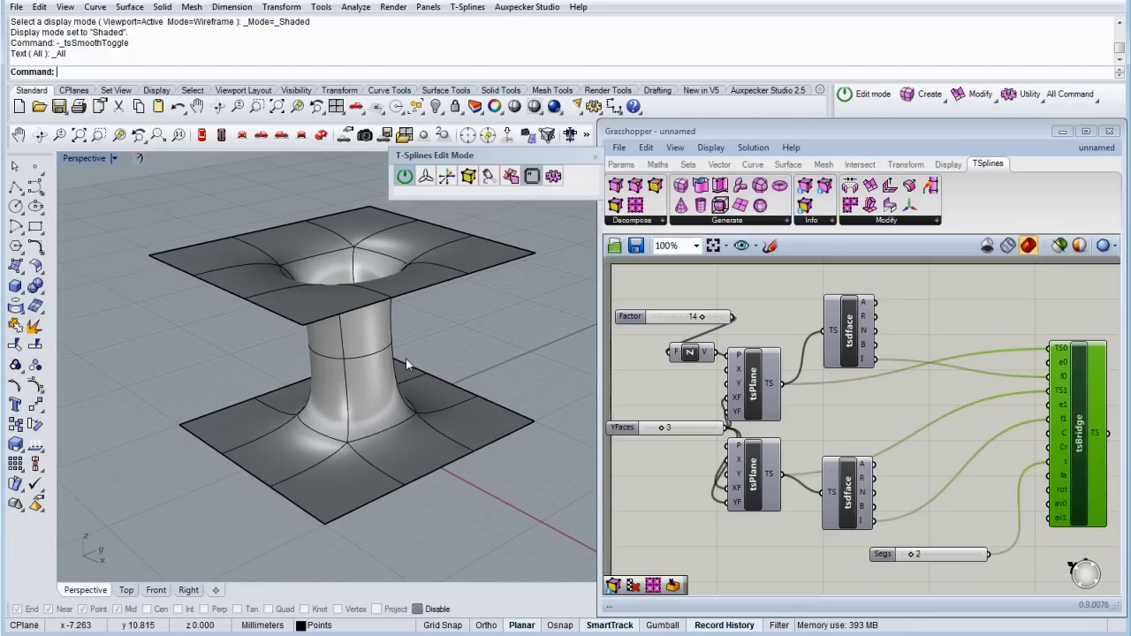
click(371, 366)
key(Delete)
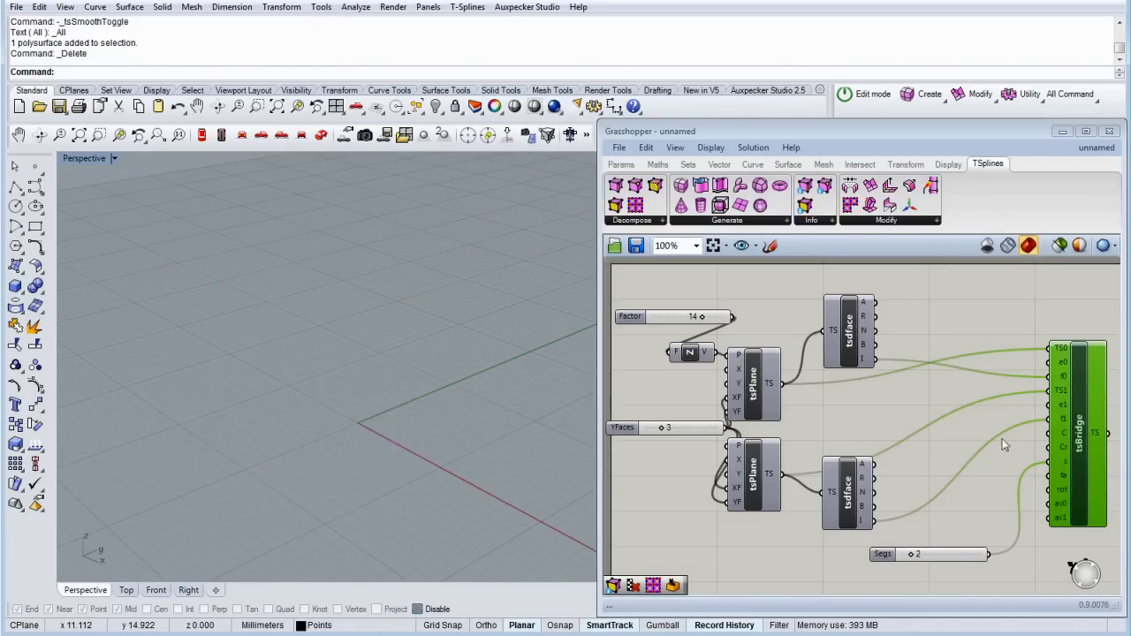
Turn preview back on for tsBridge and the plane and face components
right_click(1073, 432)
click(1105, 457)
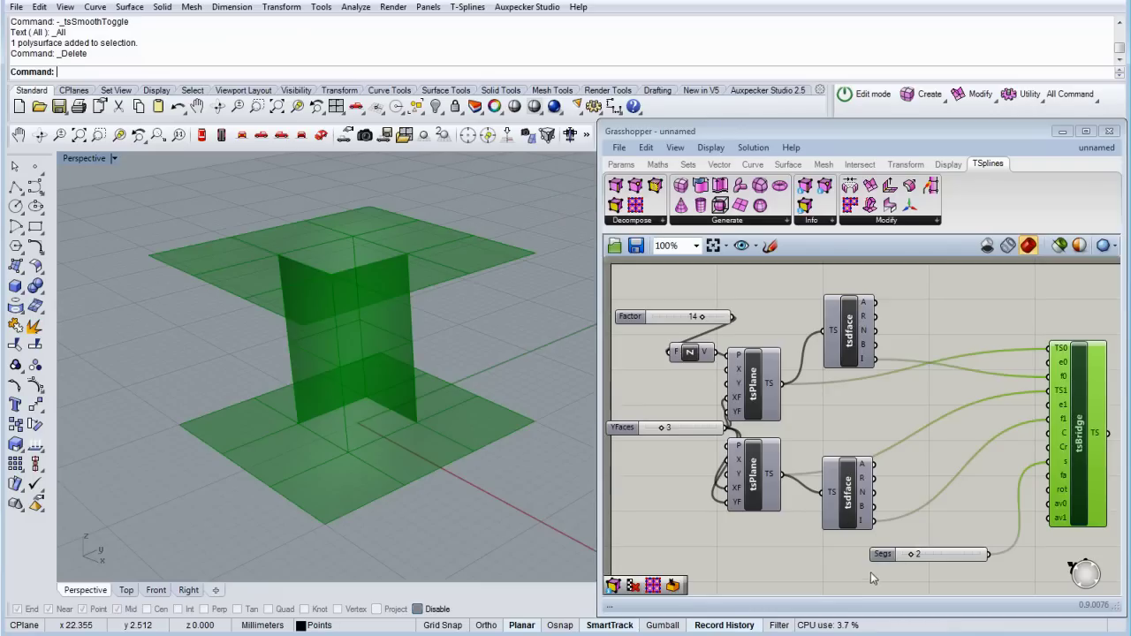
drag(866, 581, 712, 292)
right_click(823, 412)
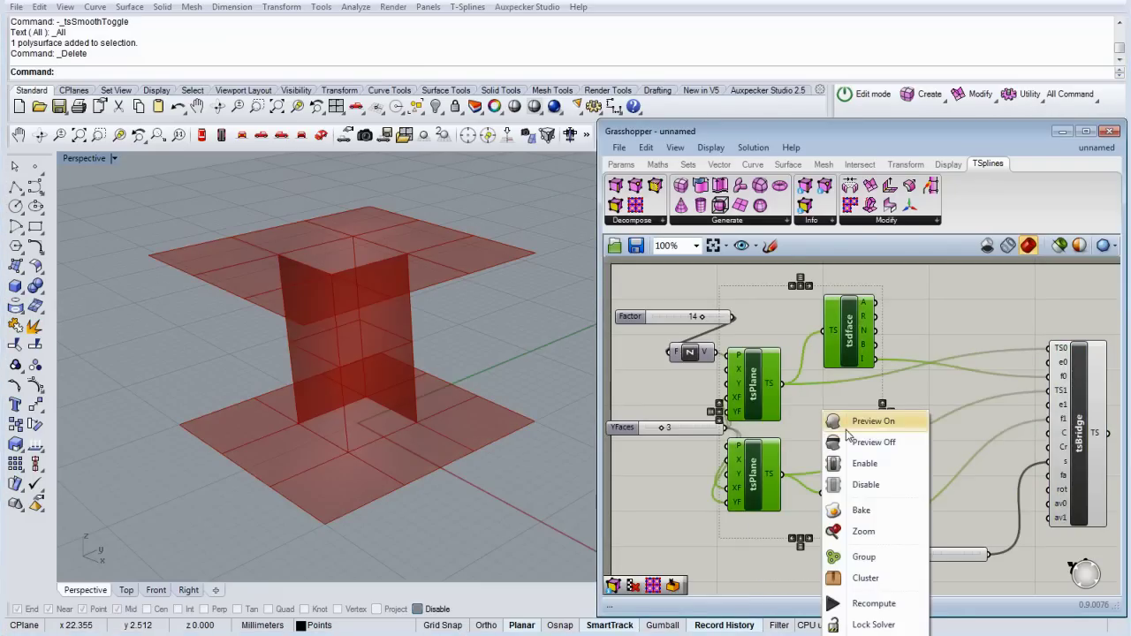
click(847, 428)
click(791, 568)
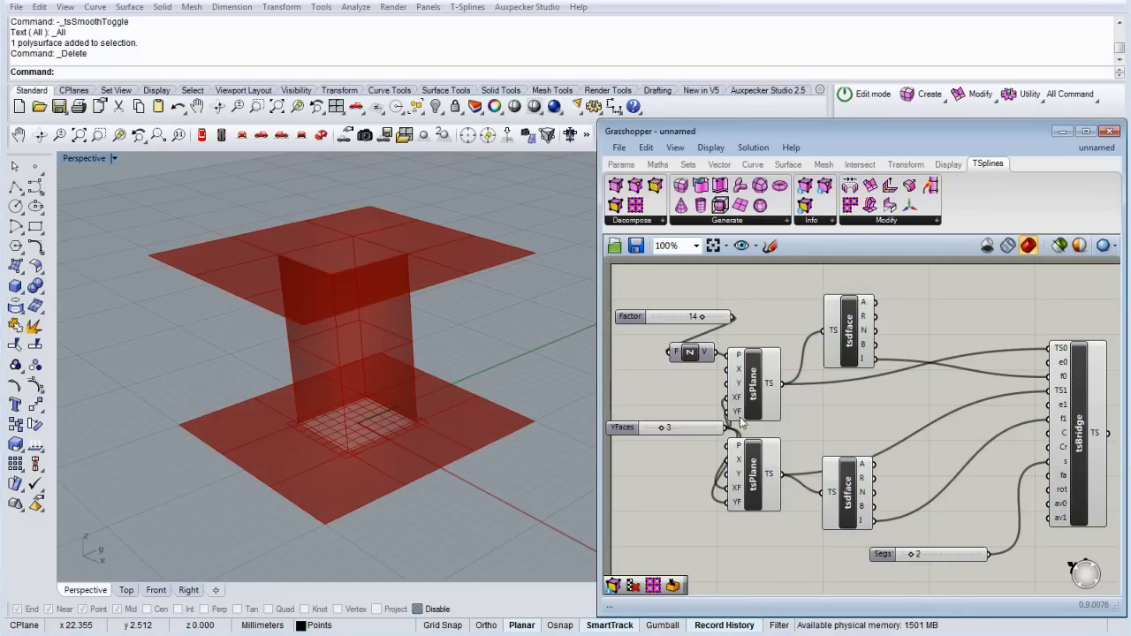
Try other YFaces and Factor values, then delete both tsdface components
mouse_move(662, 430)
mouse_down()
mouse_move(679, 431)
mouse_move(662, 430)
mouse_up()
drag(701, 320, 702, 320)
click(856, 500)
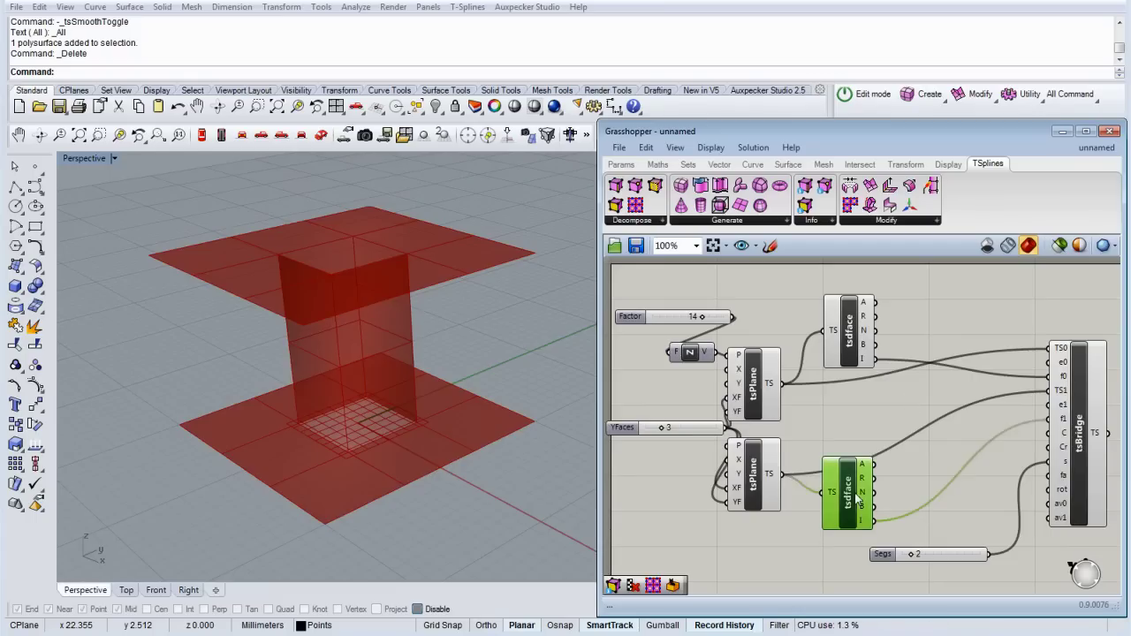
shift+click(856, 349)
key(Delete)
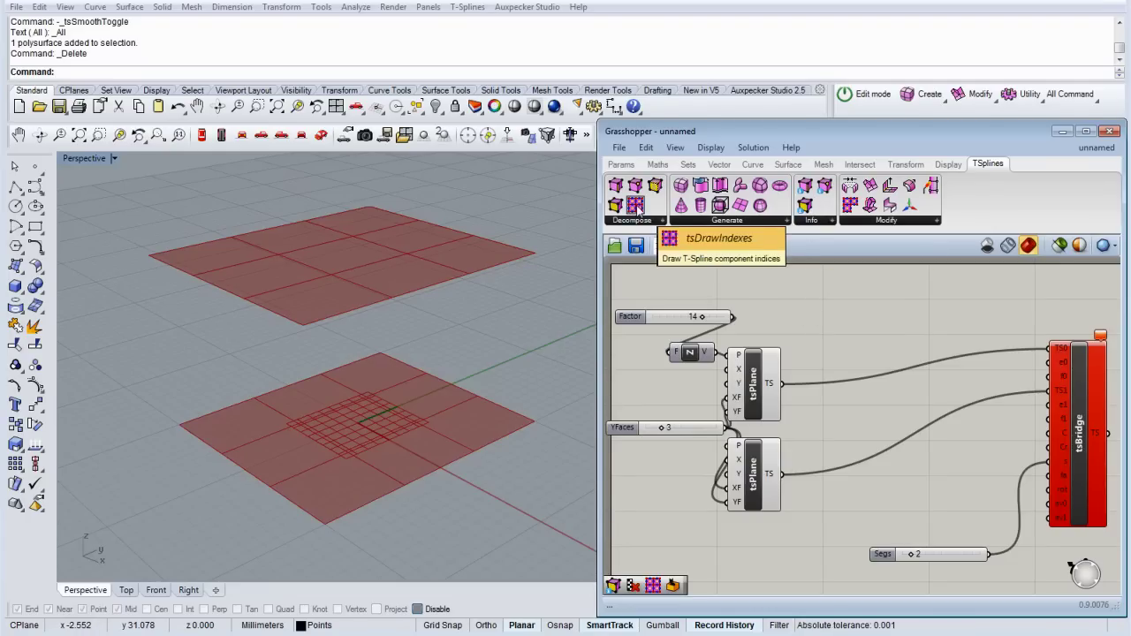
Attach a tsDrawIndexes component to each tsPlane to label vertex, edge and face indices
drag(636, 207, 854, 337)
drag(783, 384, 834, 295)
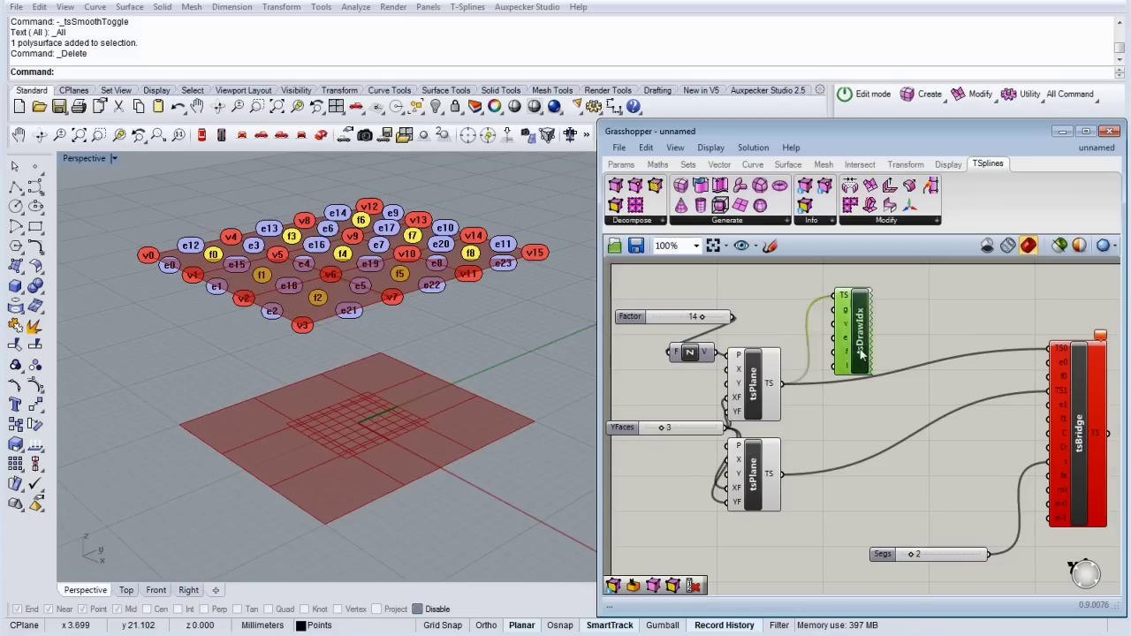
drag(854, 342, 846, 550)
drag(782, 474, 832, 501)
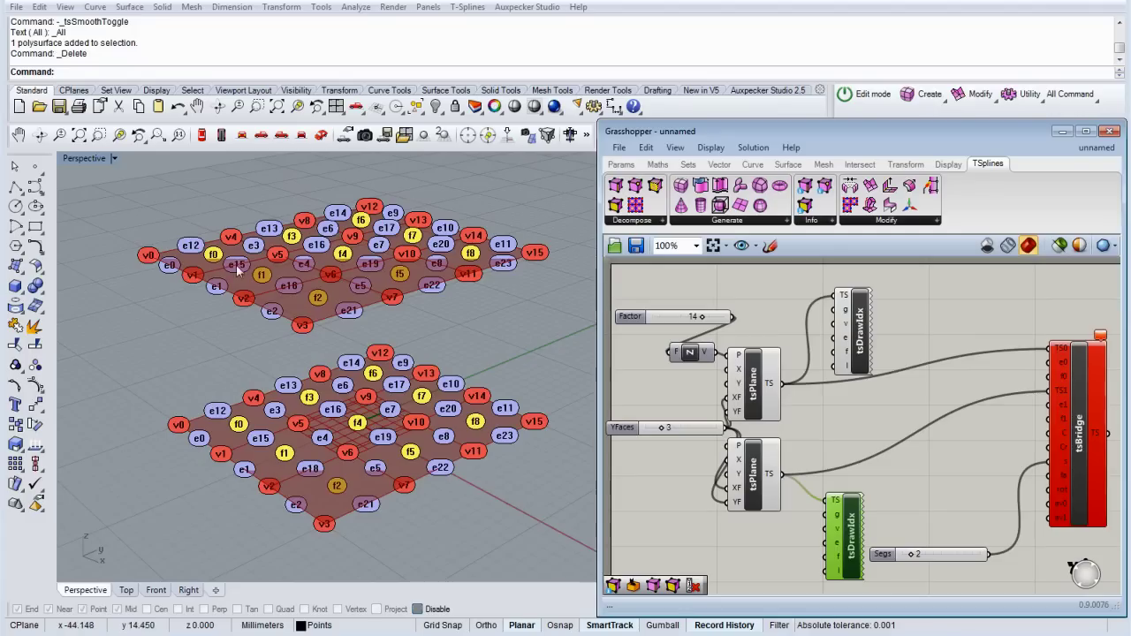
click(964, 491)
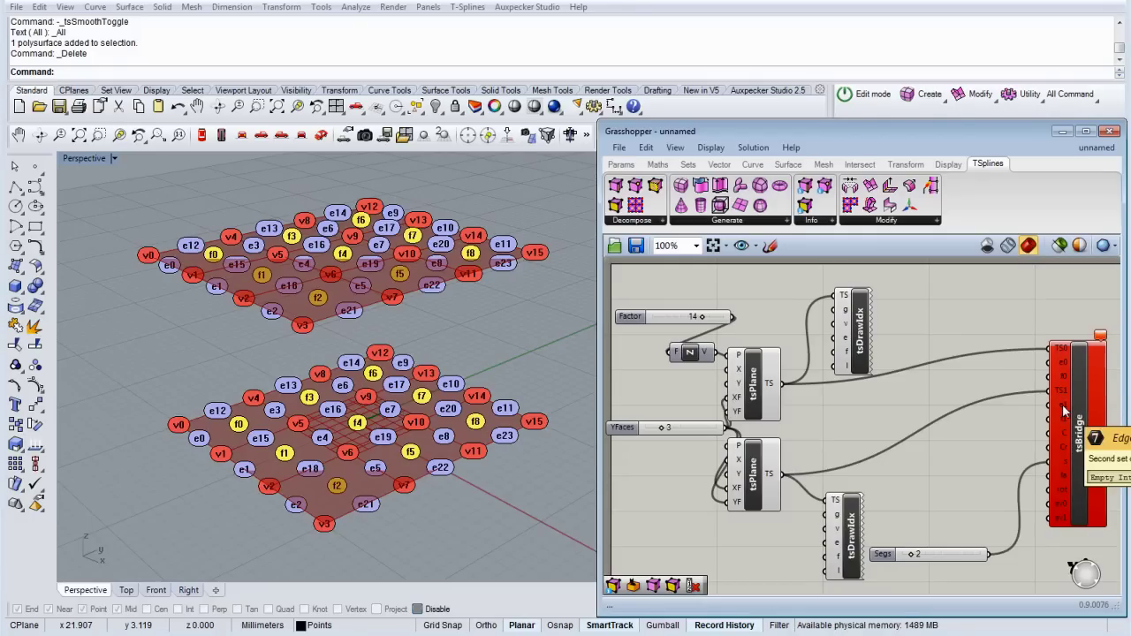
Add a Series component via canvas search and place it next to tsBridge
double_click(921, 399)
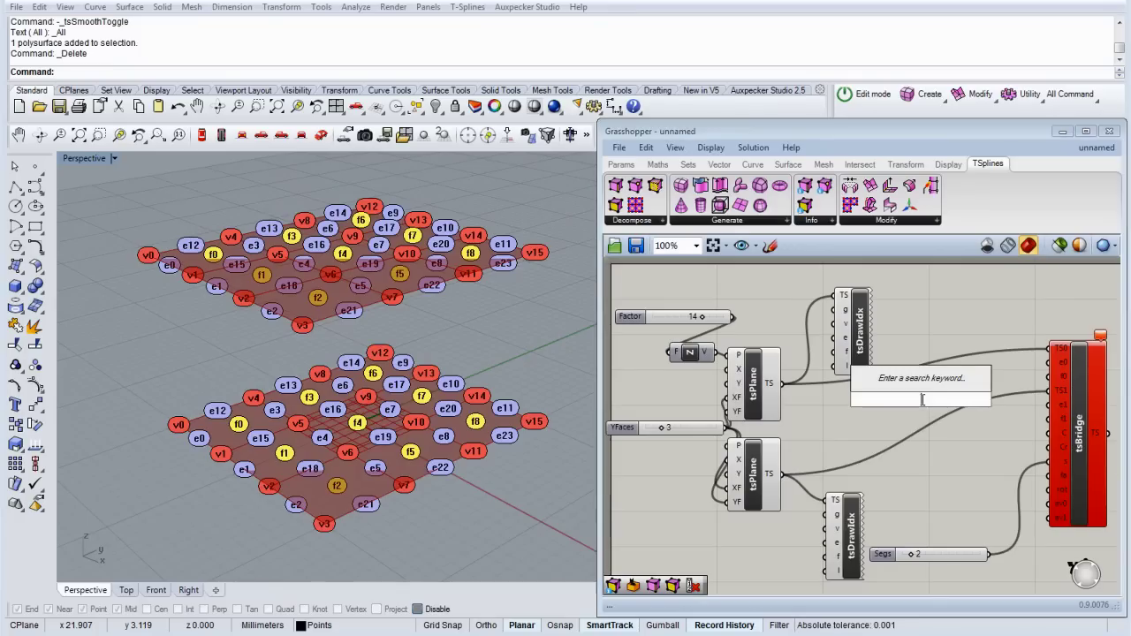
text(series)
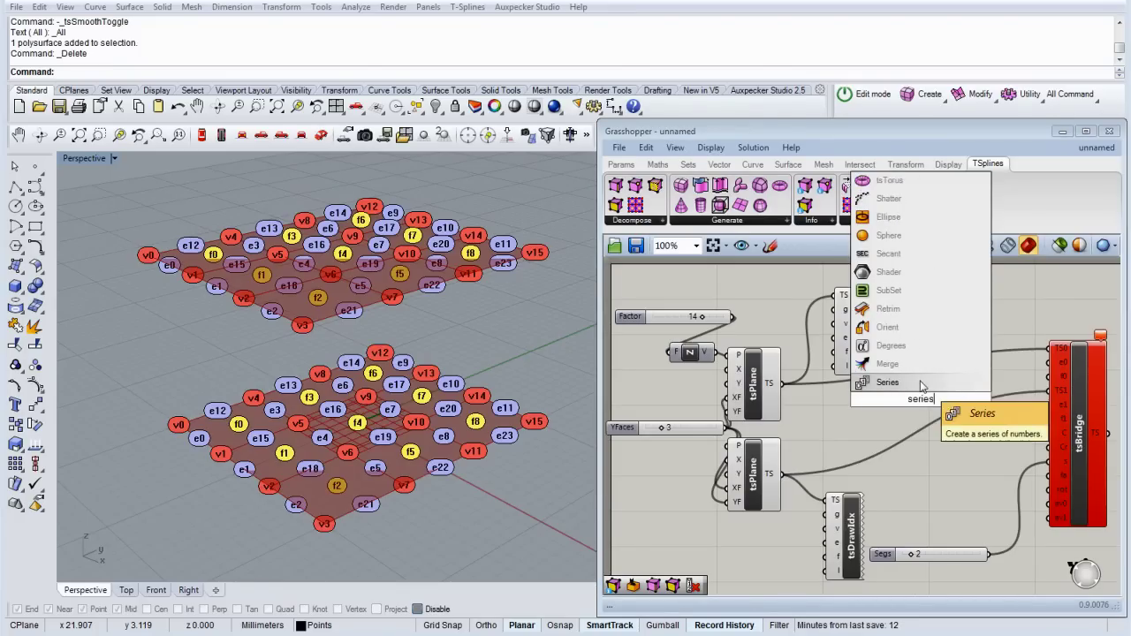
click(948, 383)
drag(947, 382, 971, 398)
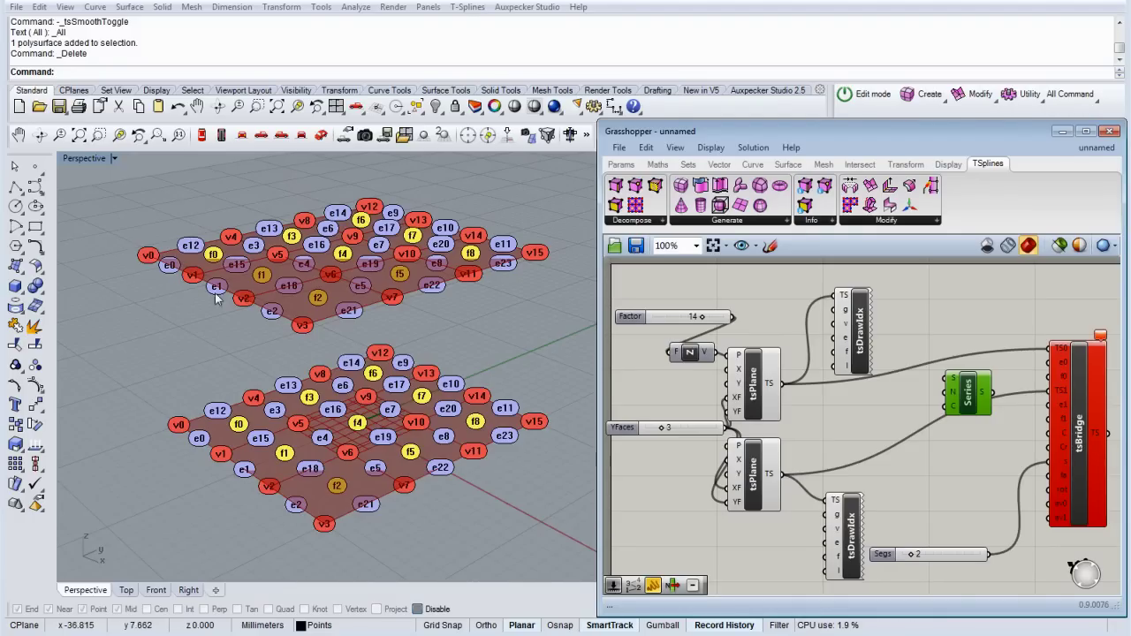
Add a whole-number slider with maximum 2 and place it beside Series
double_click(867, 421)
text(slider)
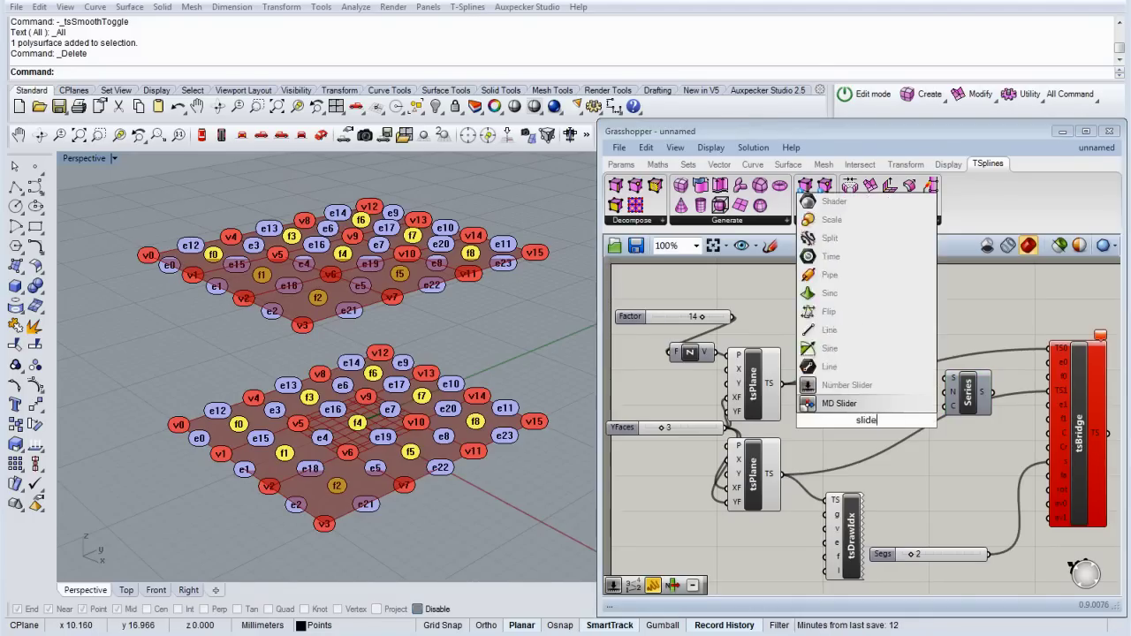
click(836, 386)
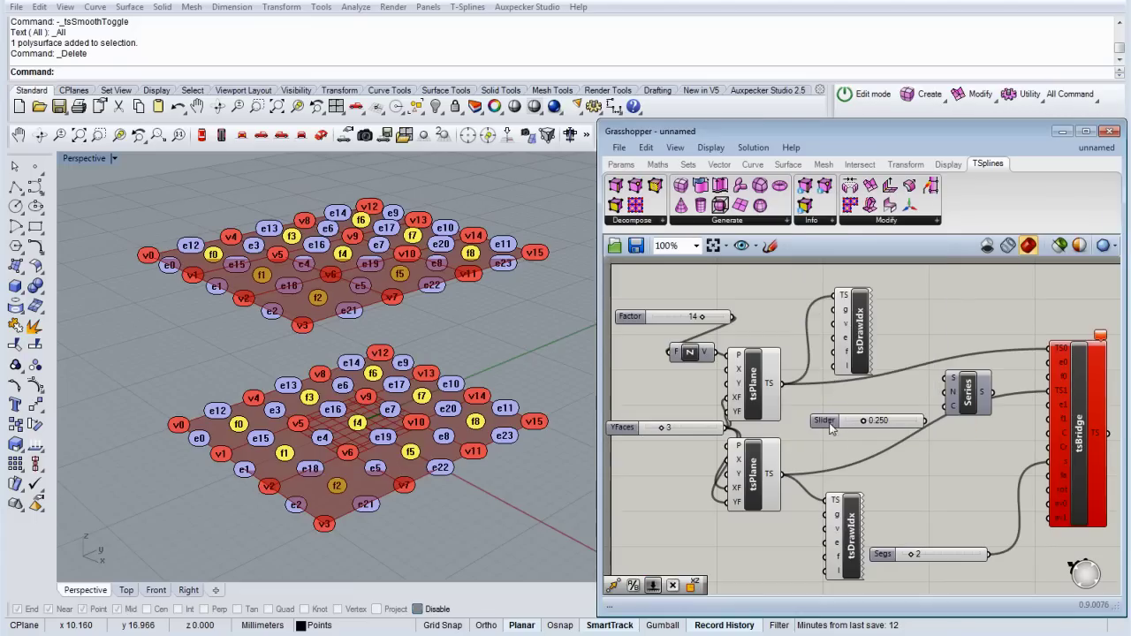
double_click(826, 422)
click(844, 385)
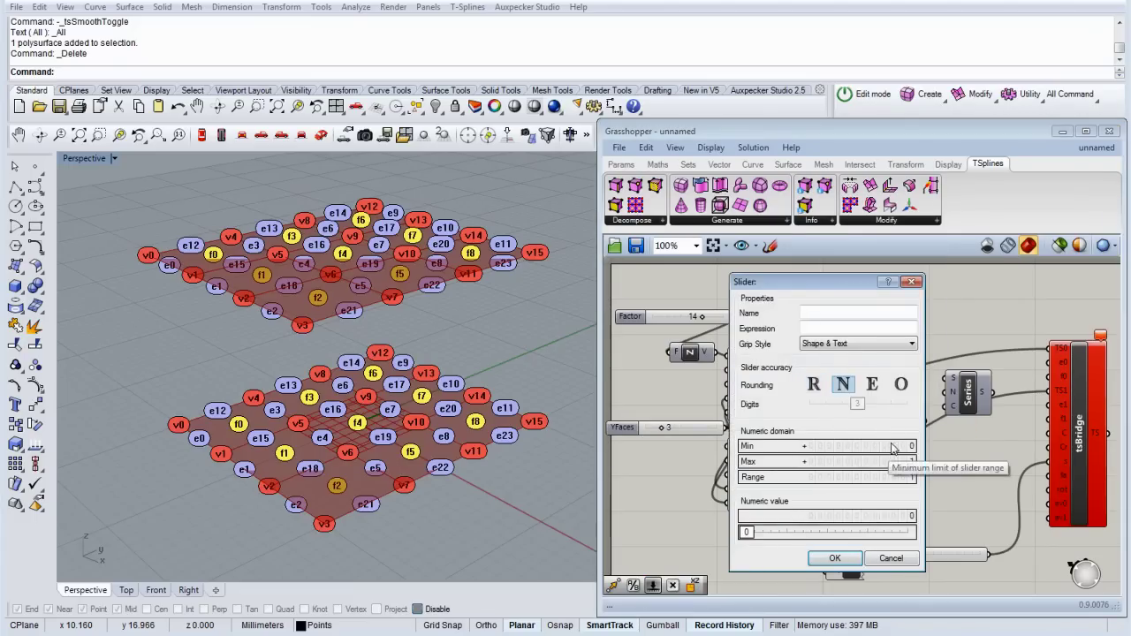
double_click(896, 462)
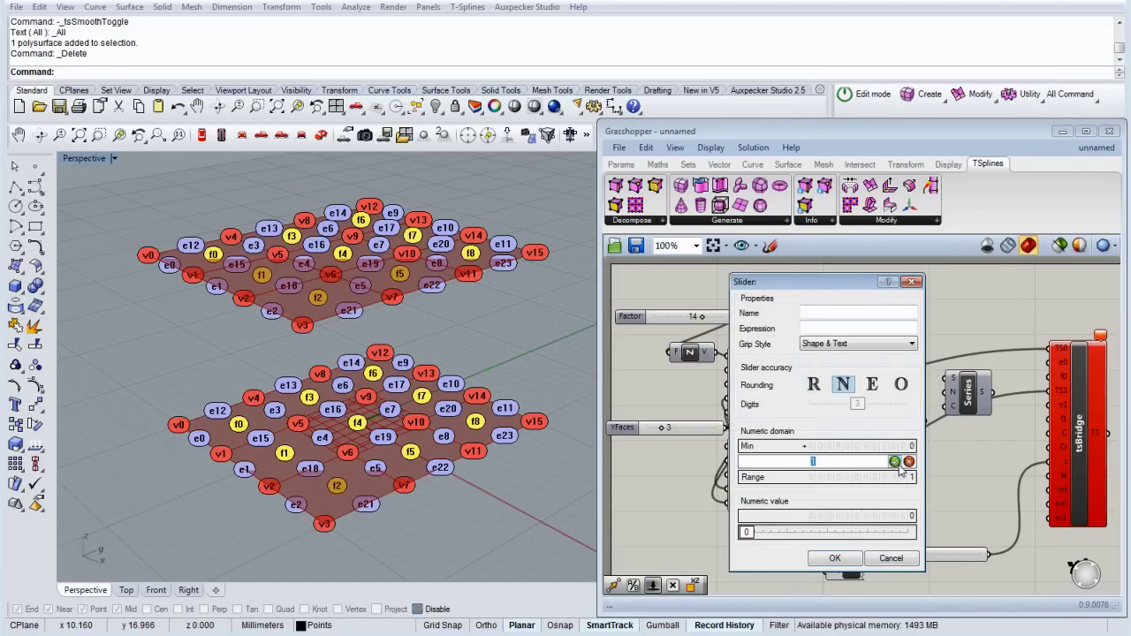
text(2)
click(895, 462)
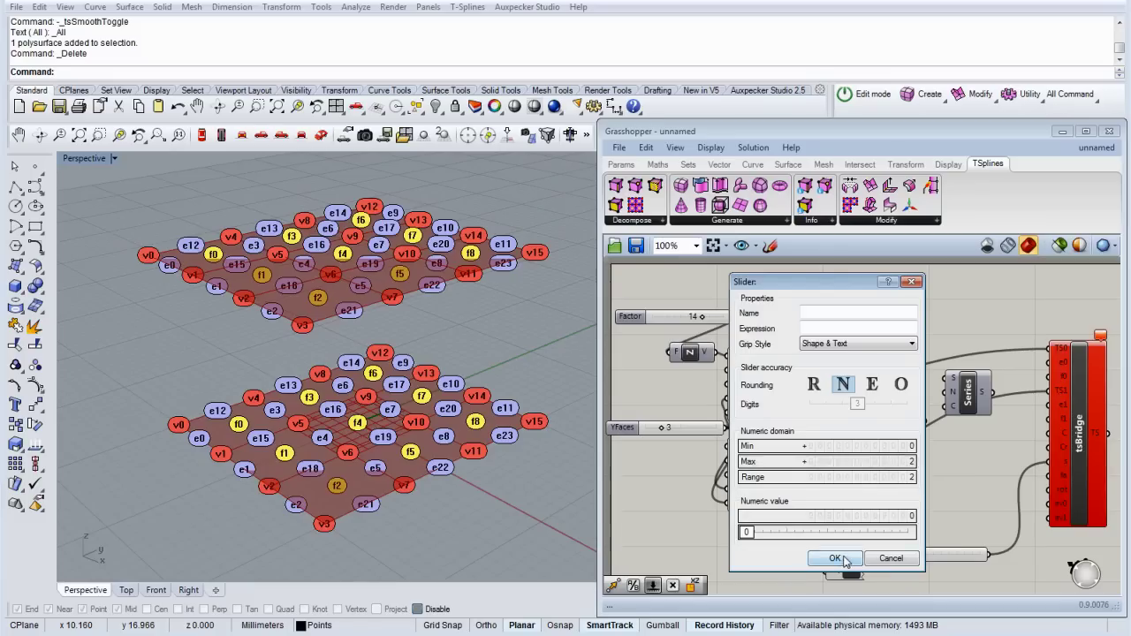
click(835, 558)
drag(893, 429, 947, 408)
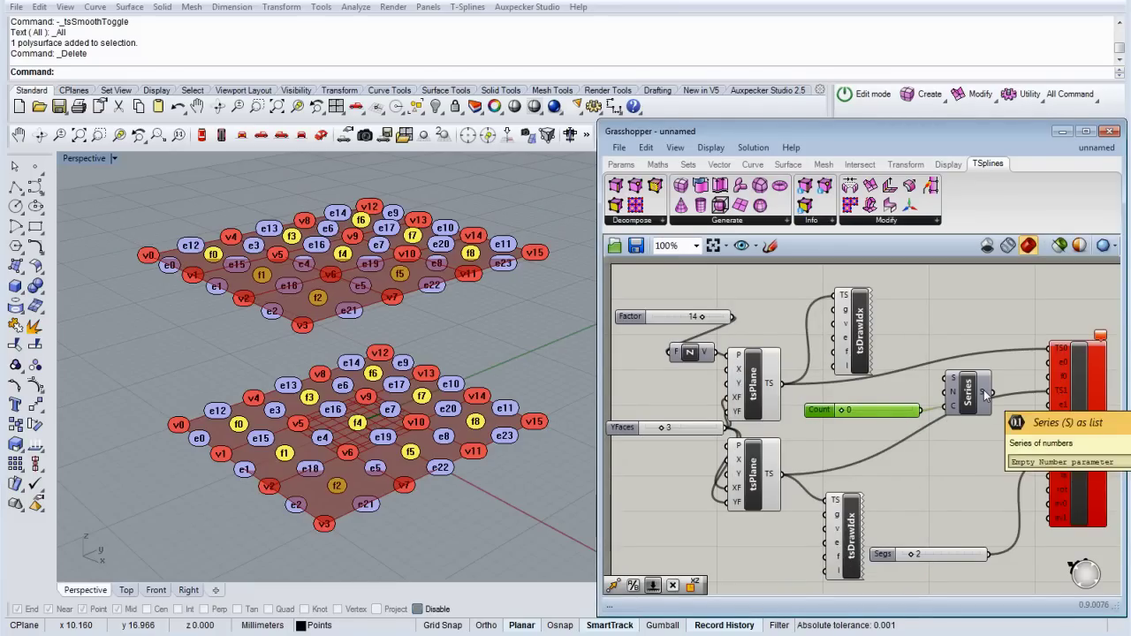
Wire the Series output into tsBridge's e0 and e1 inputs and raise Count to build the bridge
mouse_move(988, 395)
mouse_down()
mouse_move(1046, 375)
mouse_move(1049, 362)
mouse_up()
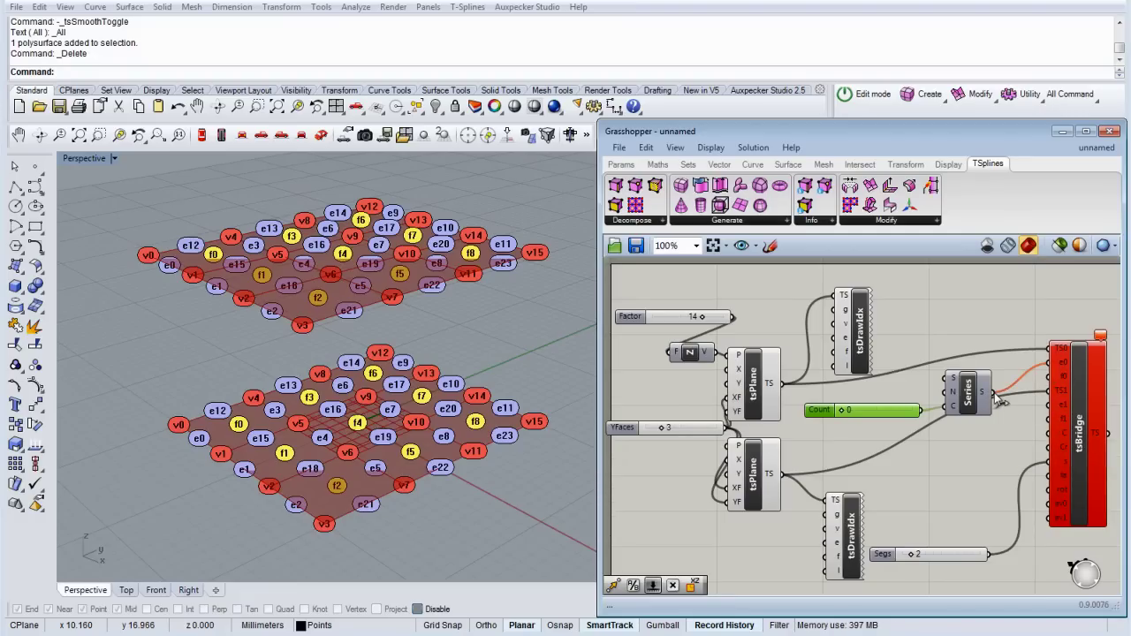
drag(996, 396, 1043, 409)
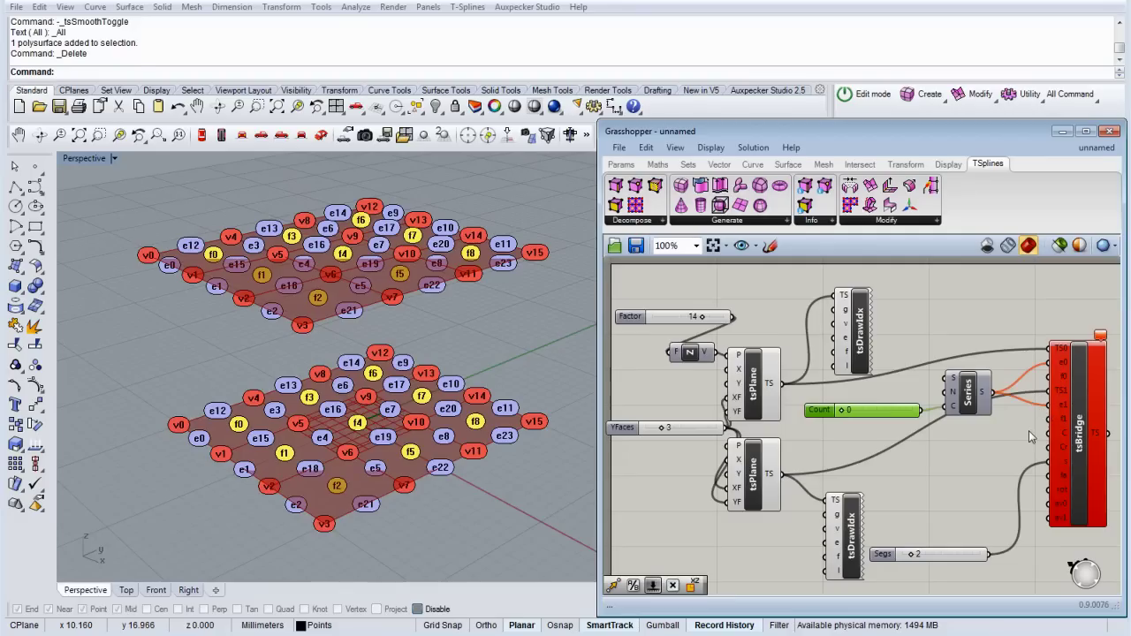
click(1028, 431)
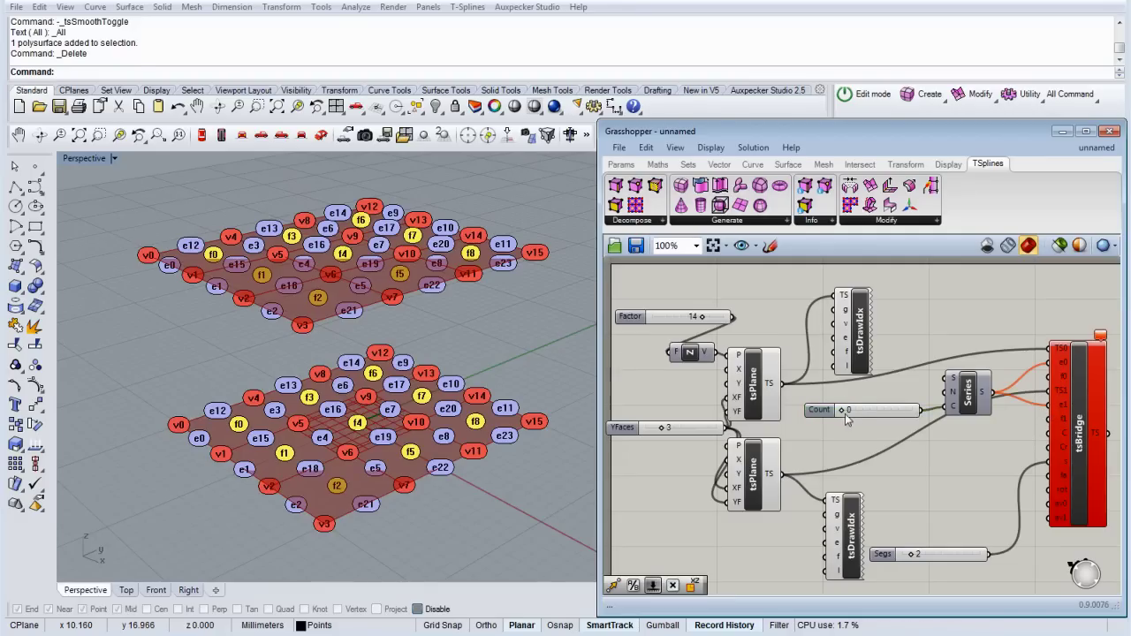
drag(861, 415, 908, 421)
Set the Count slider's range to 1–3 and try a different value
double_click(818, 410)
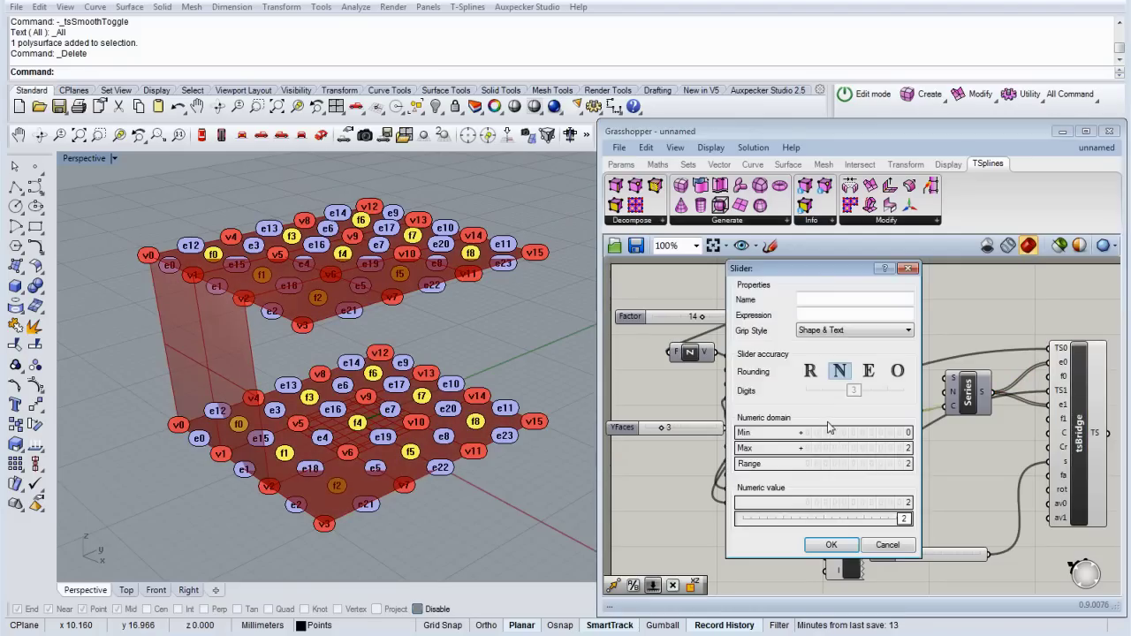
double_click(901, 433)
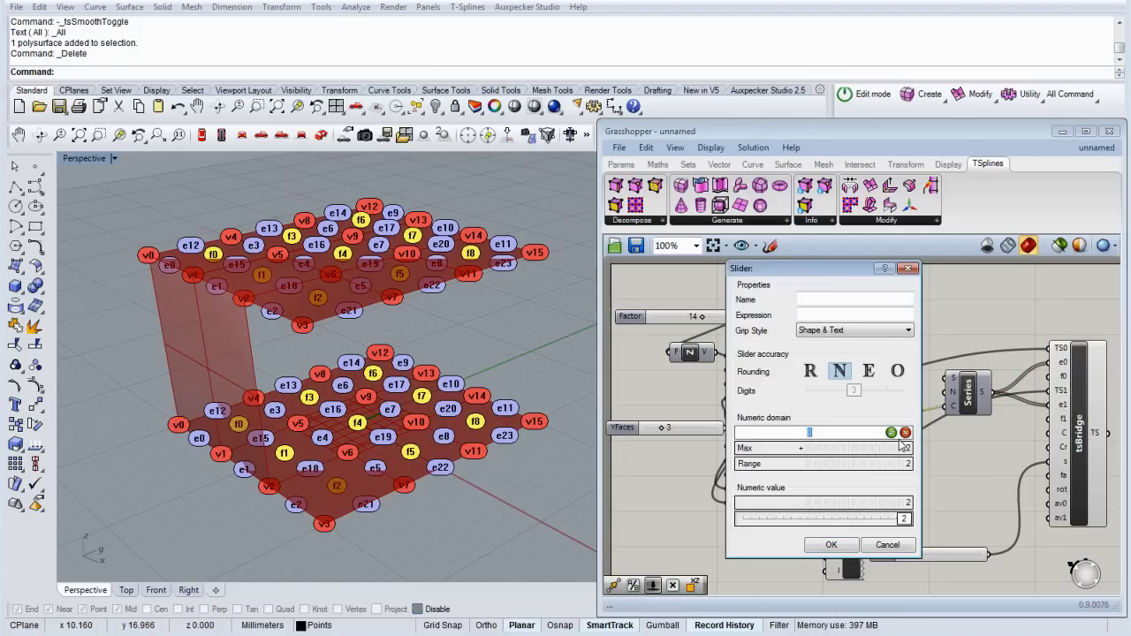
text(1)
key(Return)
double_click(896, 449)
text(3)
click(892, 448)
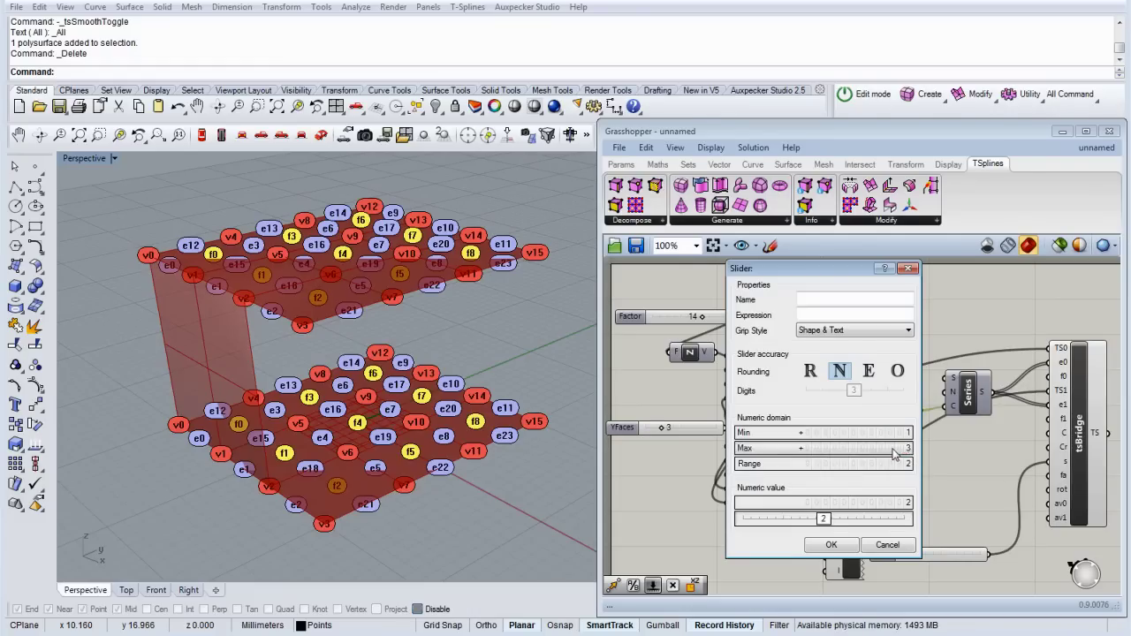
click(831, 546)
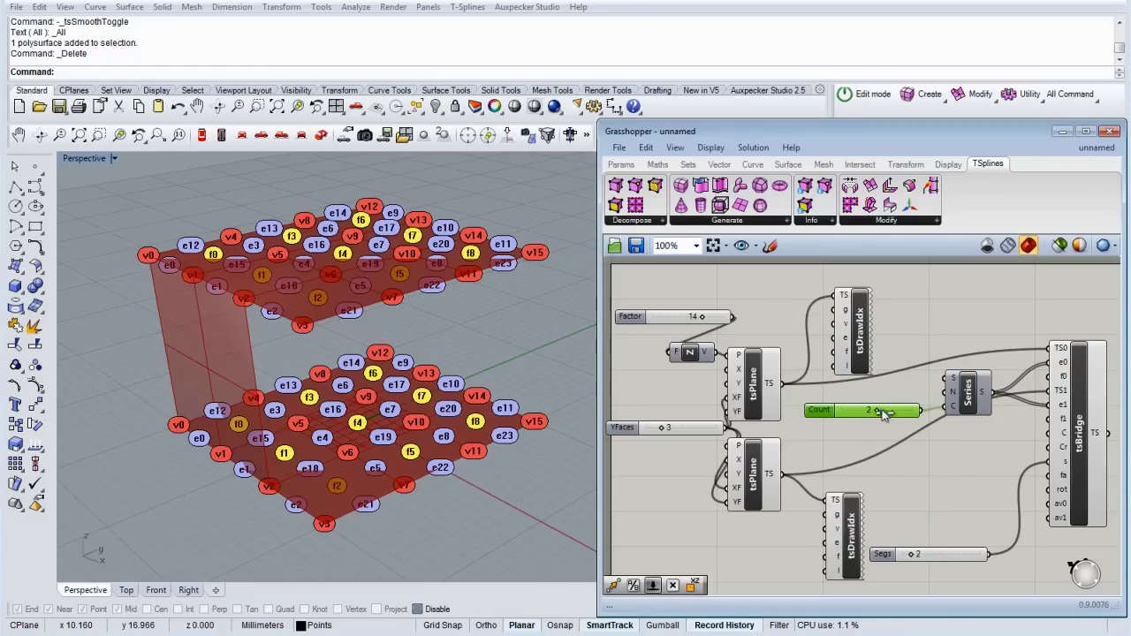
mouse_move(885, 409)
mouse_down()
mouse_move(915, 415)
mouse_move(821, 418)
mouse_move(916, 424)
mouse_move(882, 432)
mouse_up()
Turn off the previews of the plane, index, Series and Count components
click(974, 463)
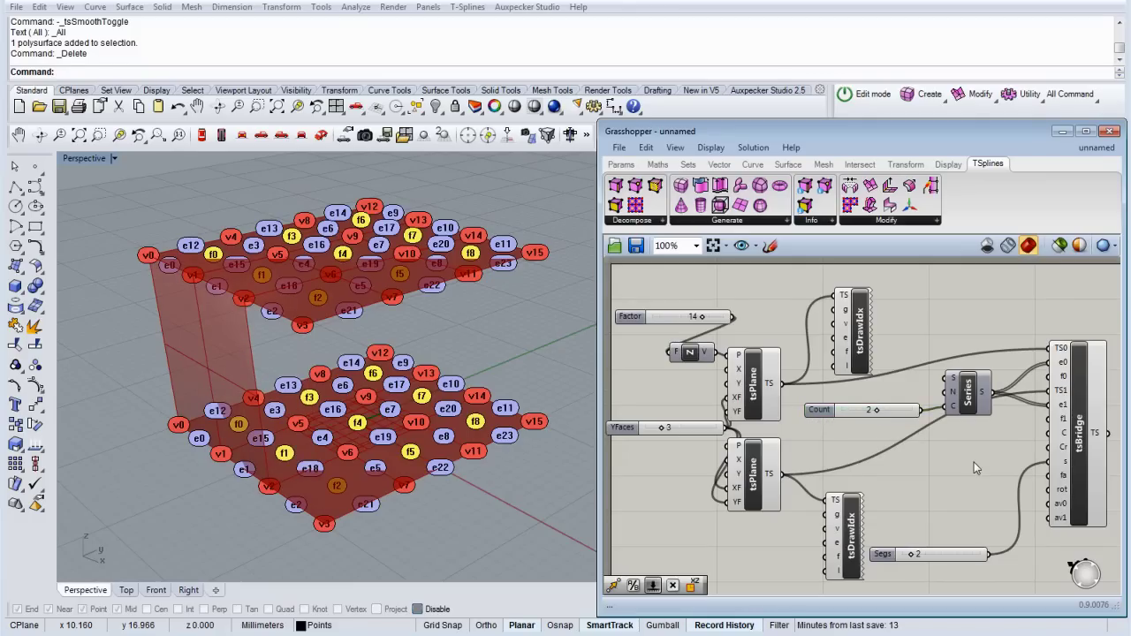
click(850, 522)
click(965, 503)
drag(966, 503, 719, 322)
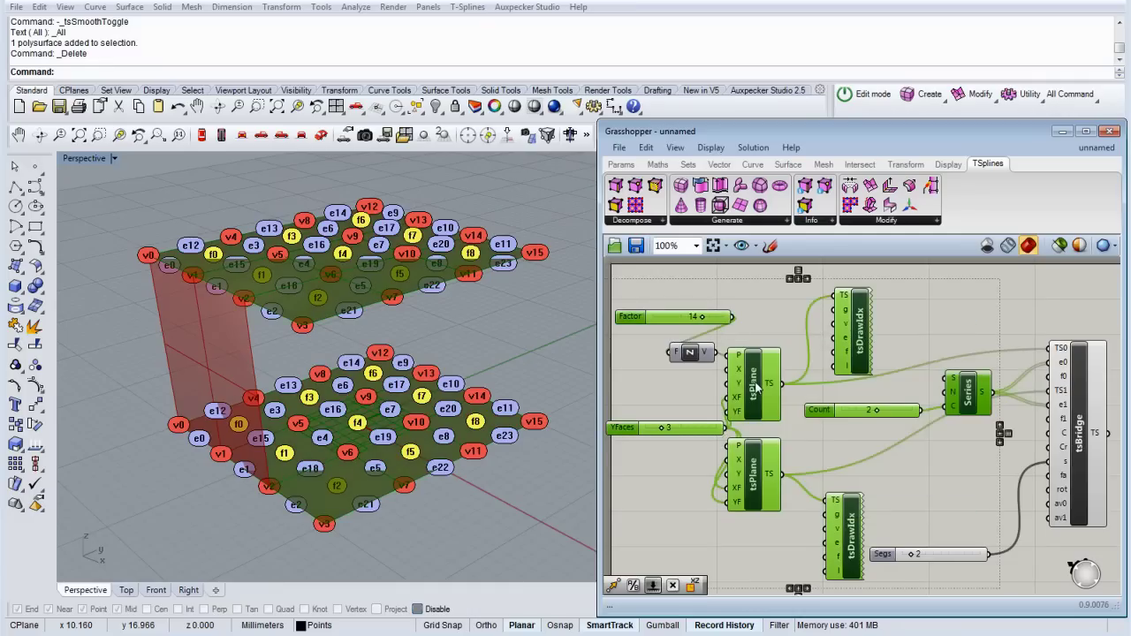
right_click(756, 386)
click(796, 411)
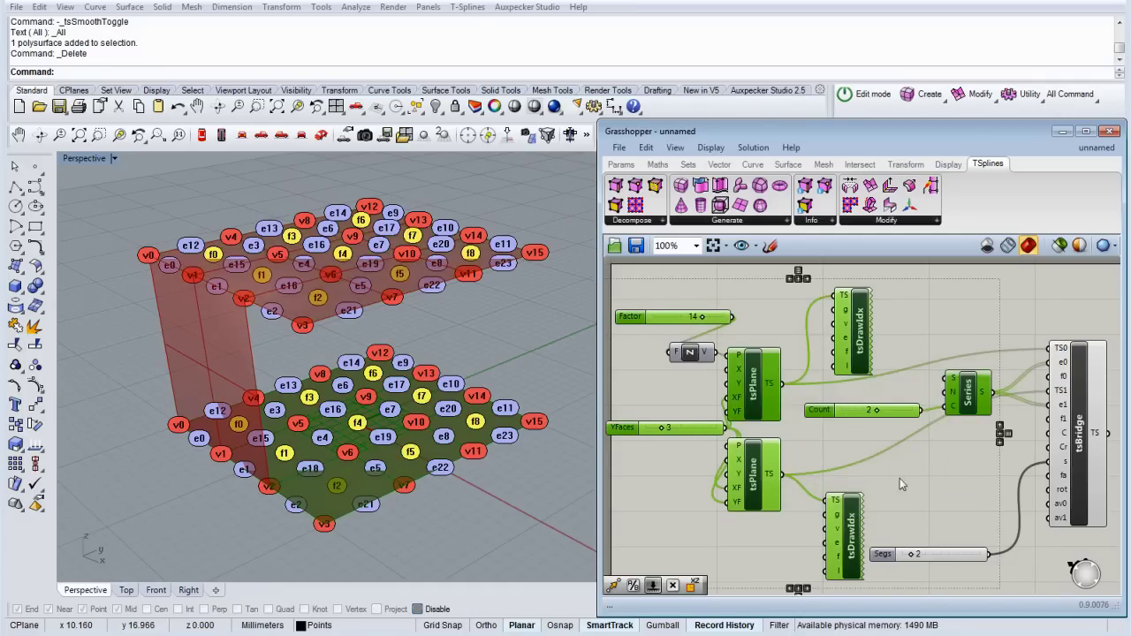
click(937, 491)
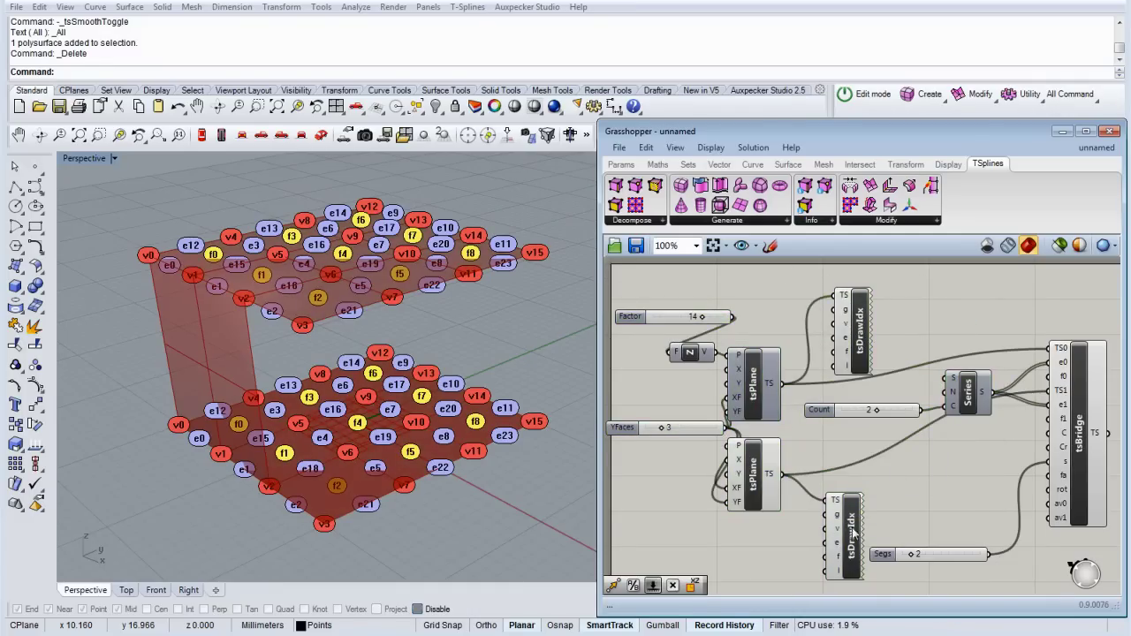
drag(887, 527, 730, 270)
right_click(819, 409)
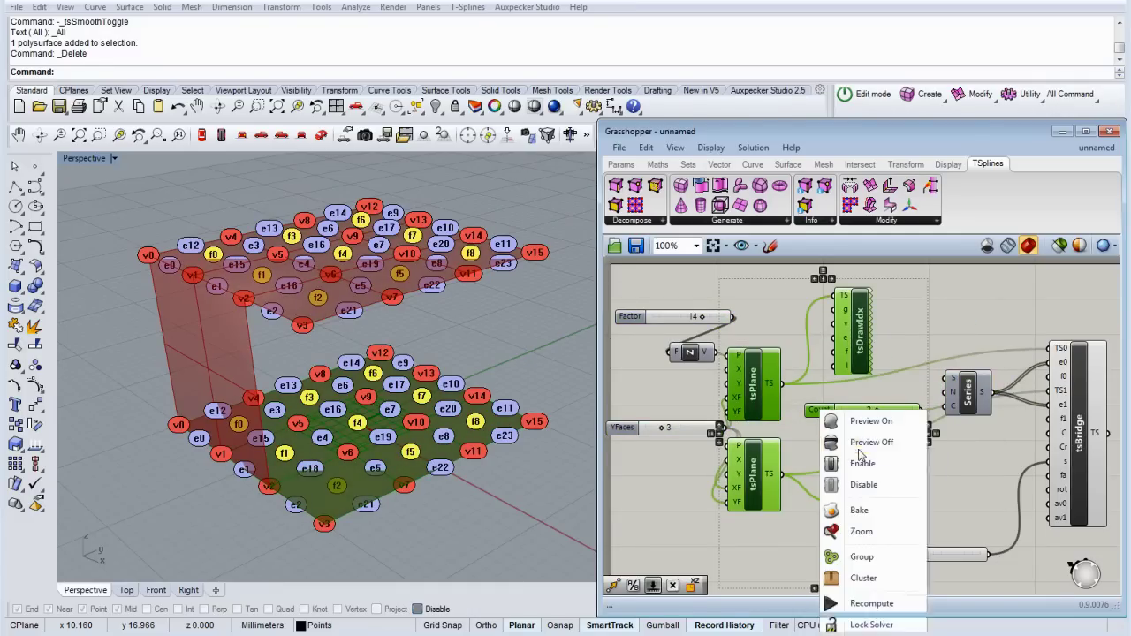
click(858, 445)
Bake tsBridge into Rhino with default attributes, then hide its preview
click(1080, 433)
right_click(1080, 431)
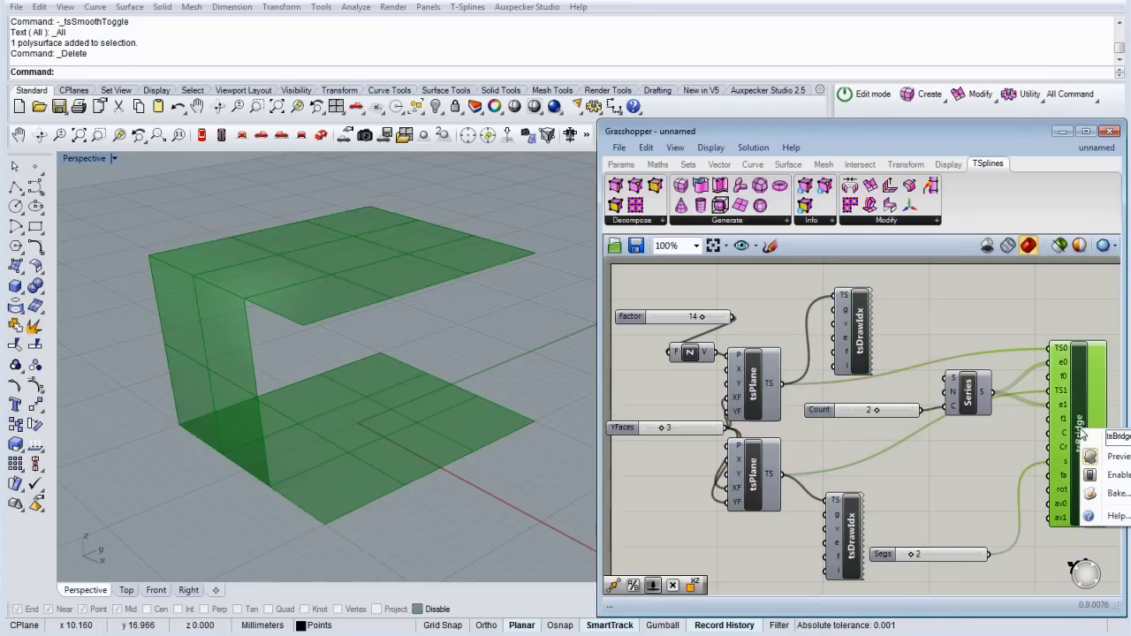
click(1117, 493)
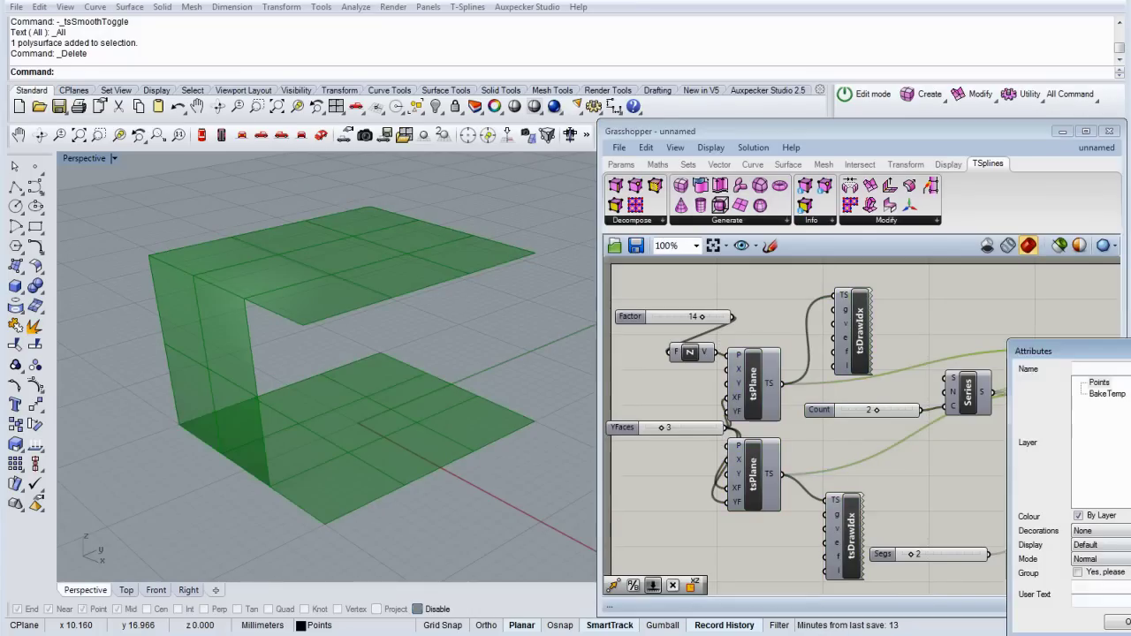
click(1124, 622)
right_click(1076, 431)
click(1111, 457)
Smooth the baked bridge, inspect it, then delete the baked C-shaped surface
key(Tab)
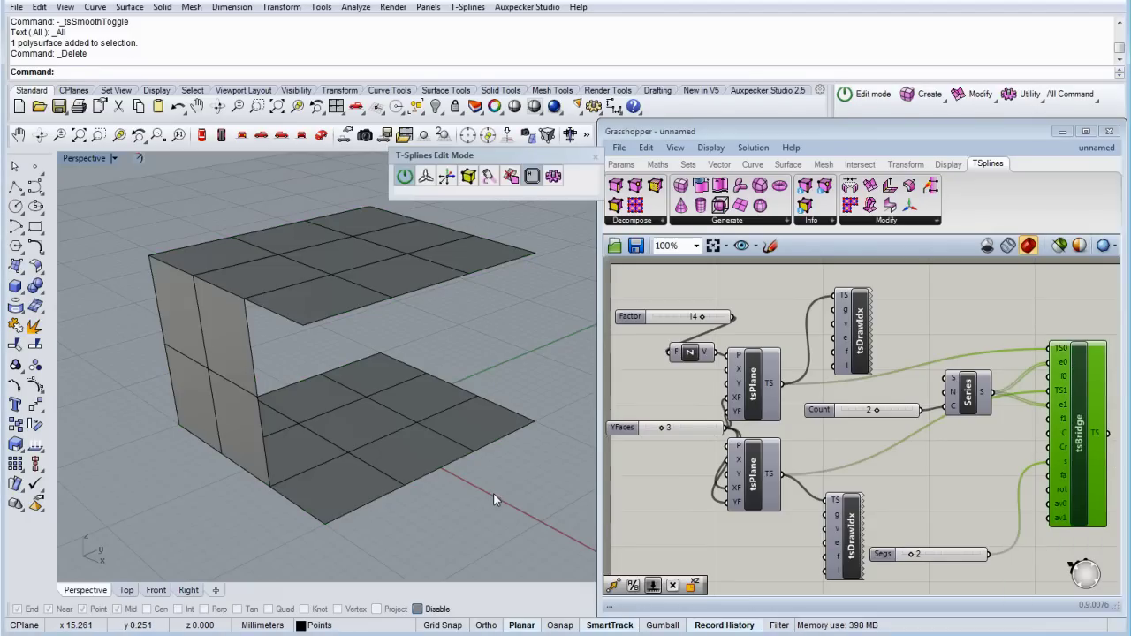
right_drag(467, 493, 410, 518)
click(976, 457)
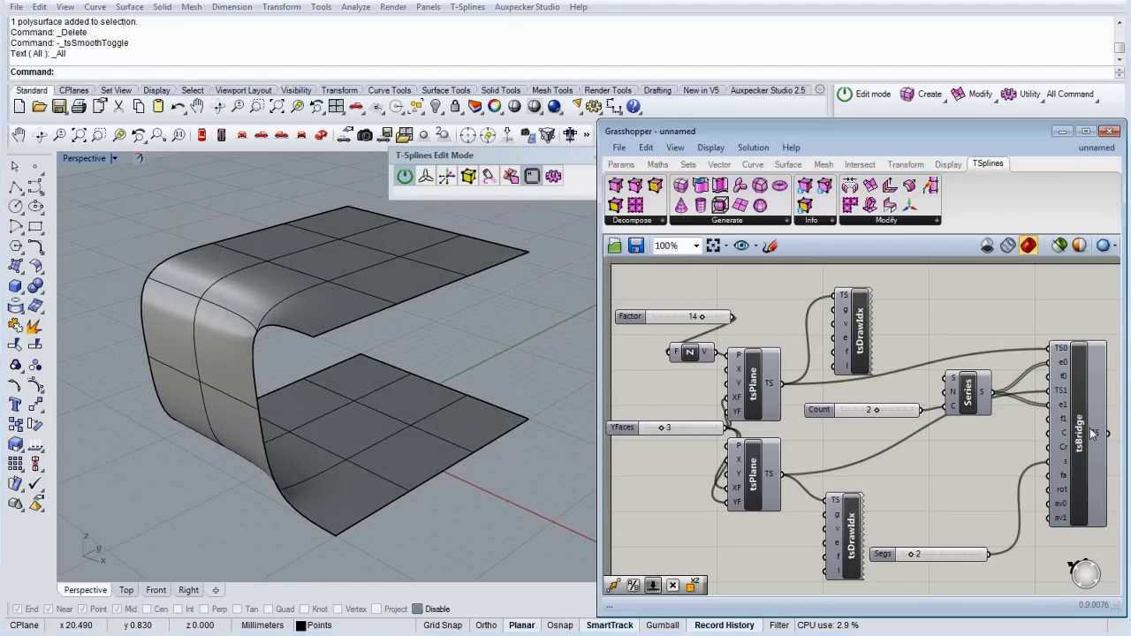
click(385, 429)
key(Delete)
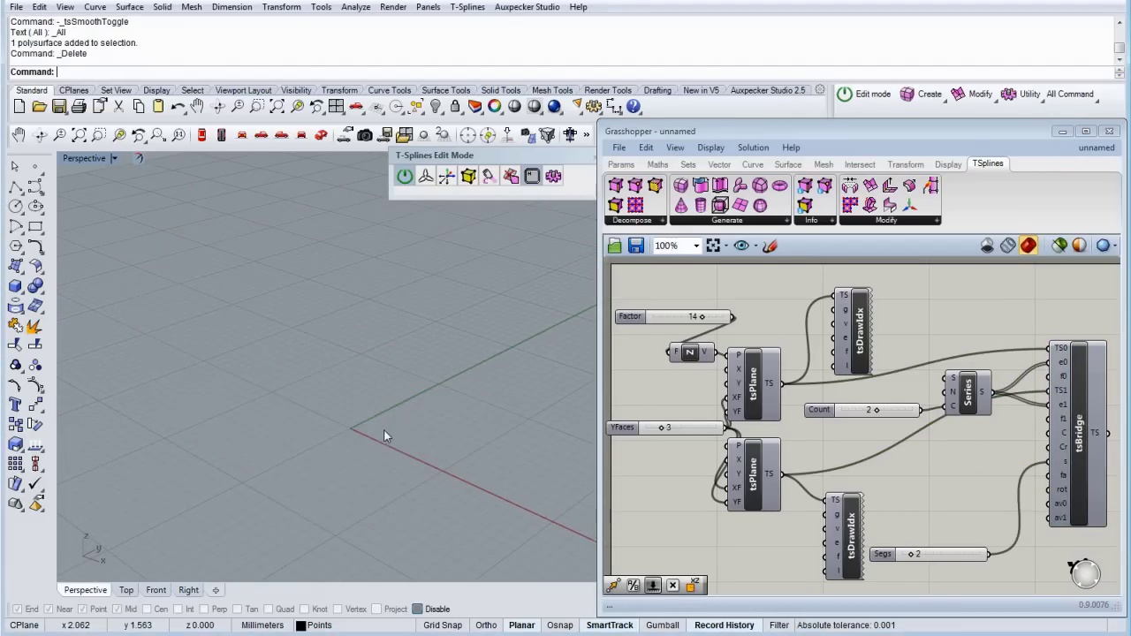
Re-enable the tsBridge preview and window-select the plane-building components
right_click(1082, 442)
click(1107, 463)
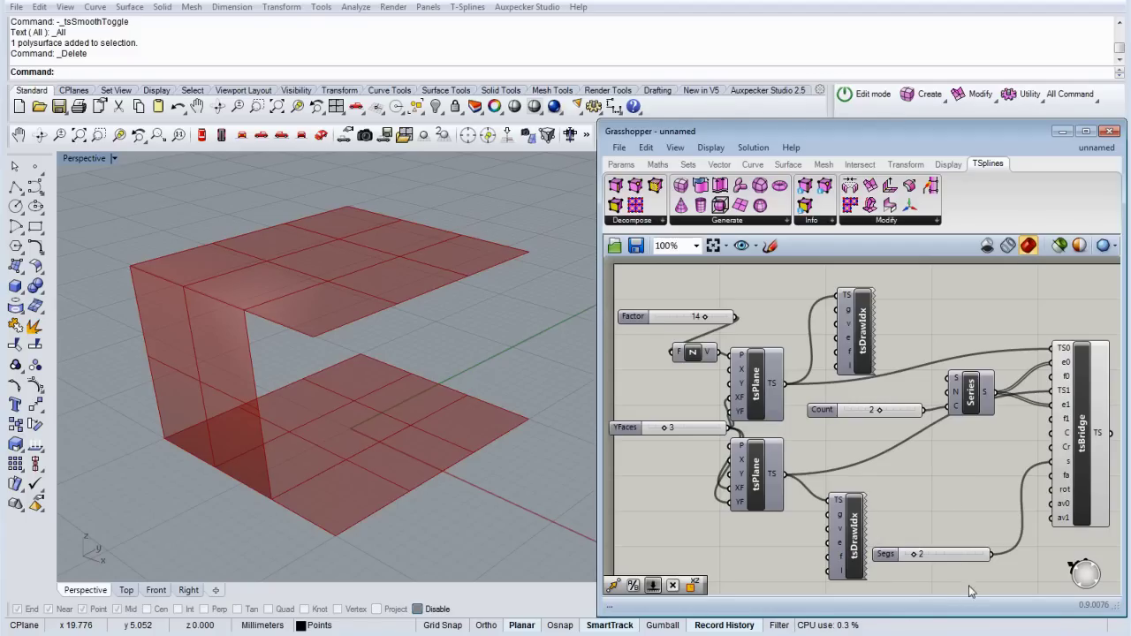
drag(979, 518, 676, 303)
Delete the plane components and add a tsBox fed by a Domain Box
key(Delete)
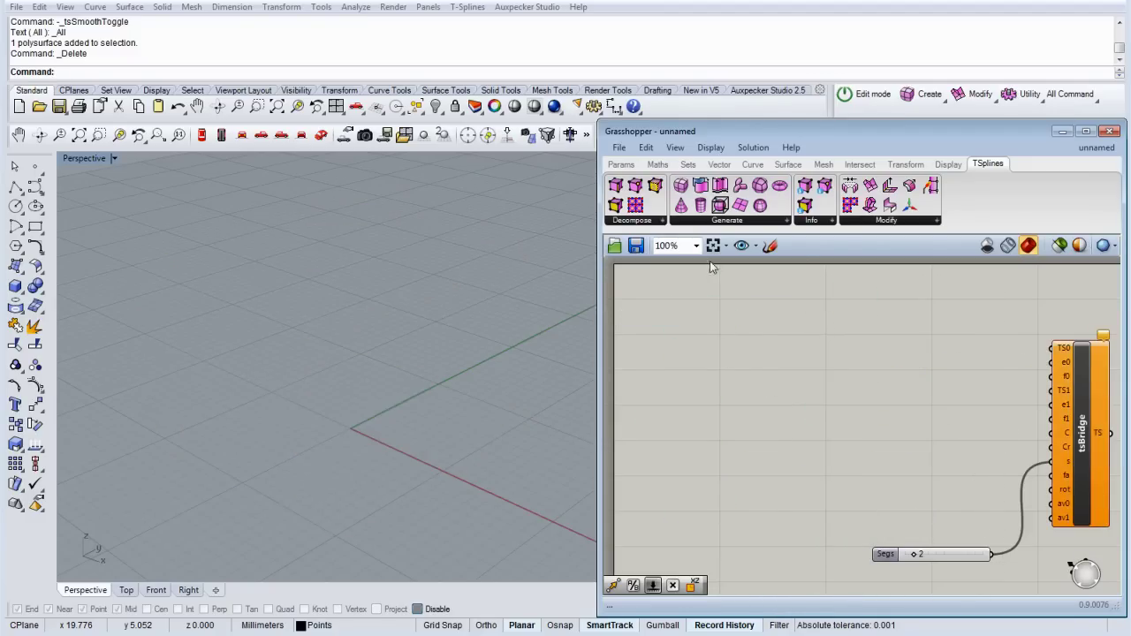
drag(680, 185, 830, 386)
click(768, 373)
double_click(731, 358)
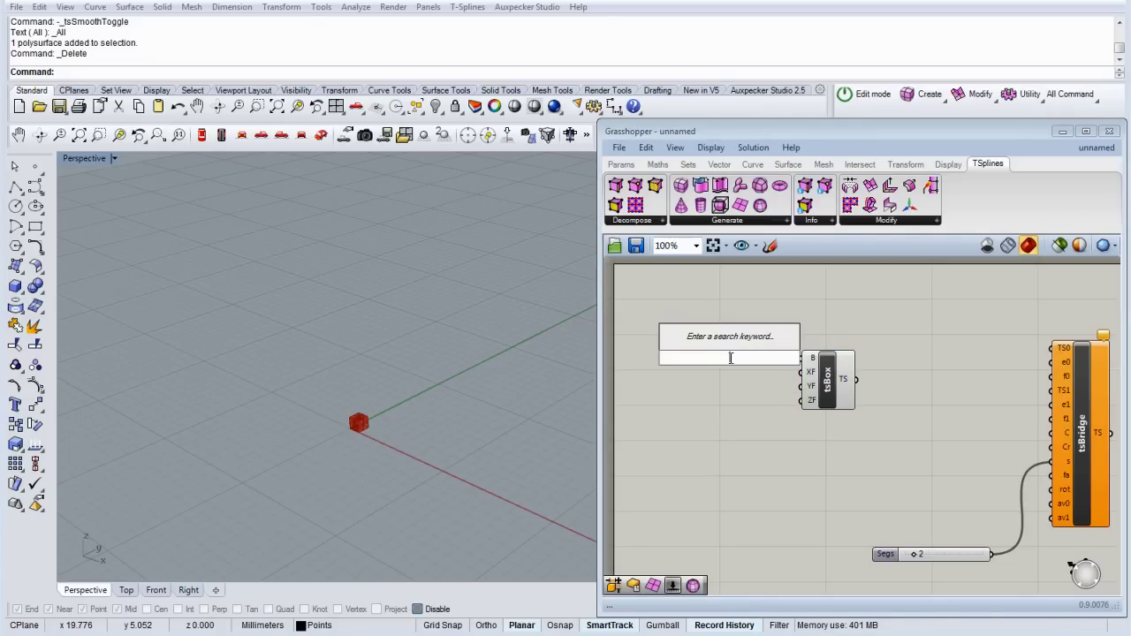
text(box)
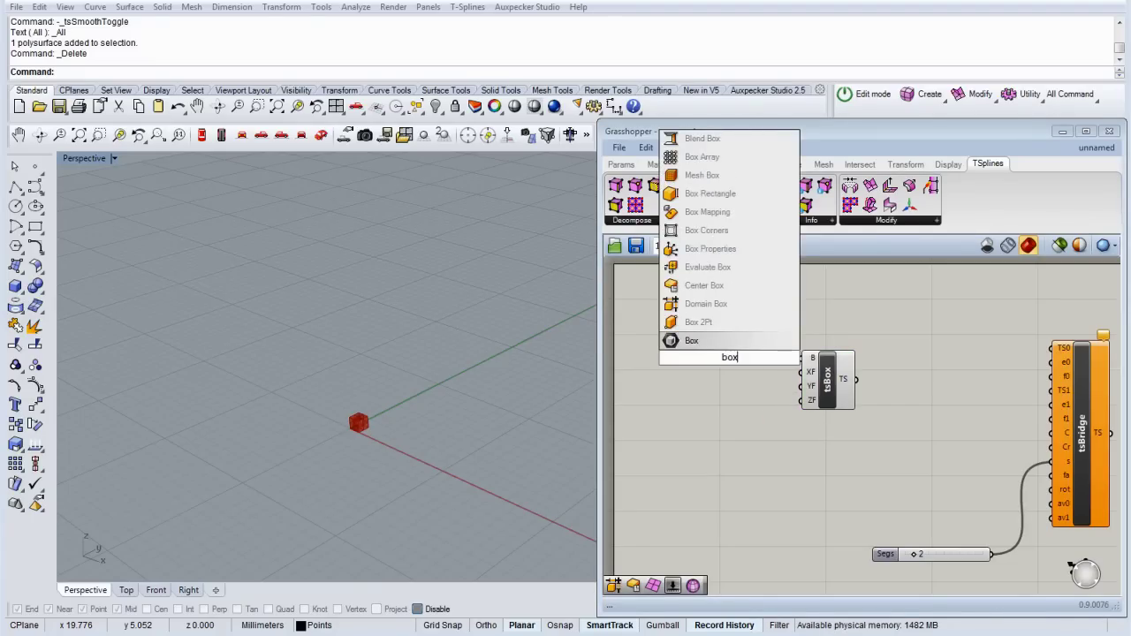
click(699, 305)
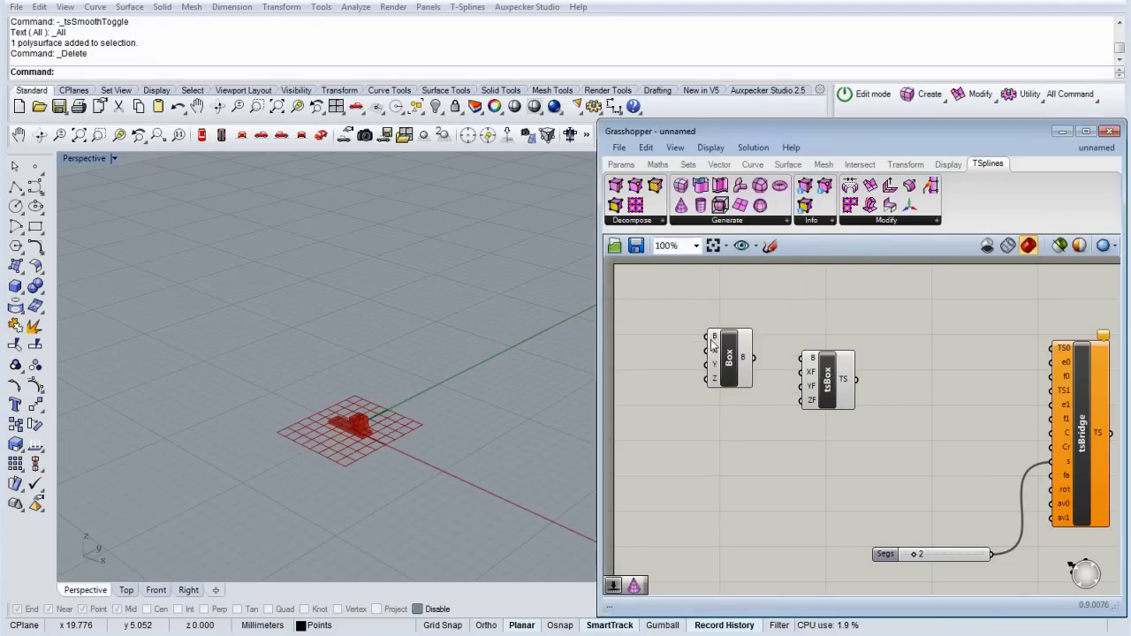
drag(744, 346, 799, 358)
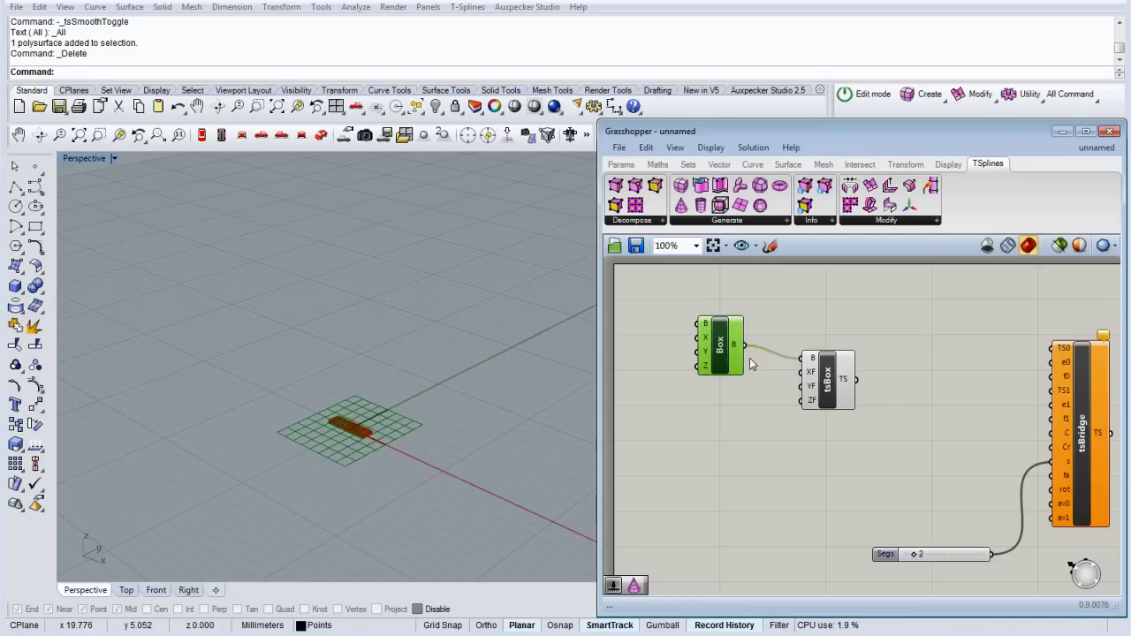
drag(727, 358, 754, 336)
Drive the box's Y with a new 0–10 Number Slider raised to about 8.333
double_click(672, 334)
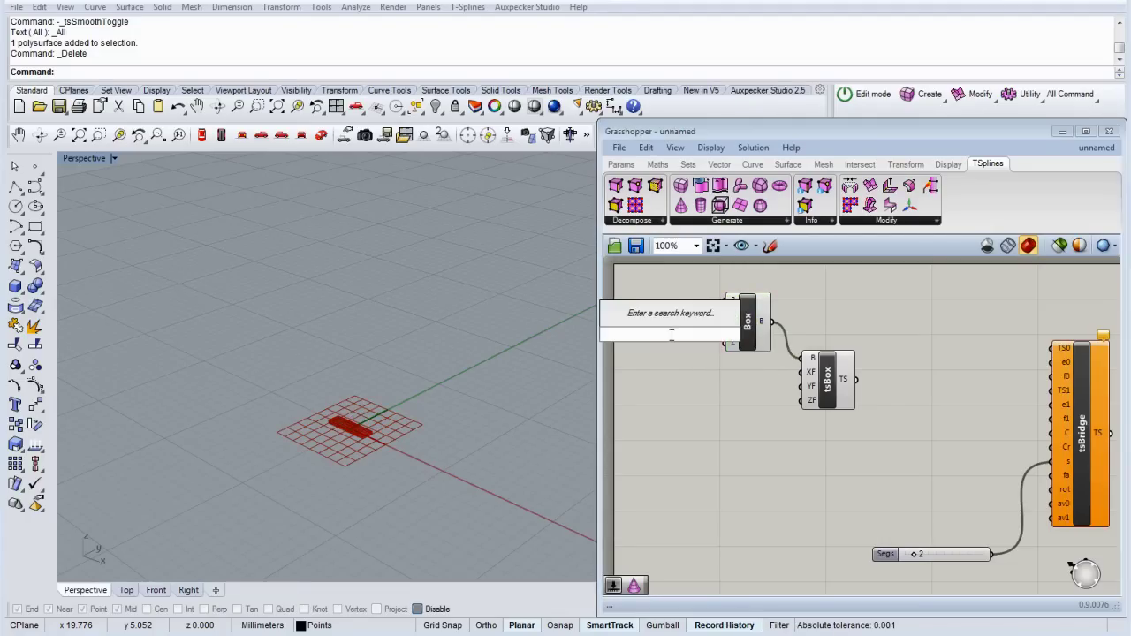
text(slider)
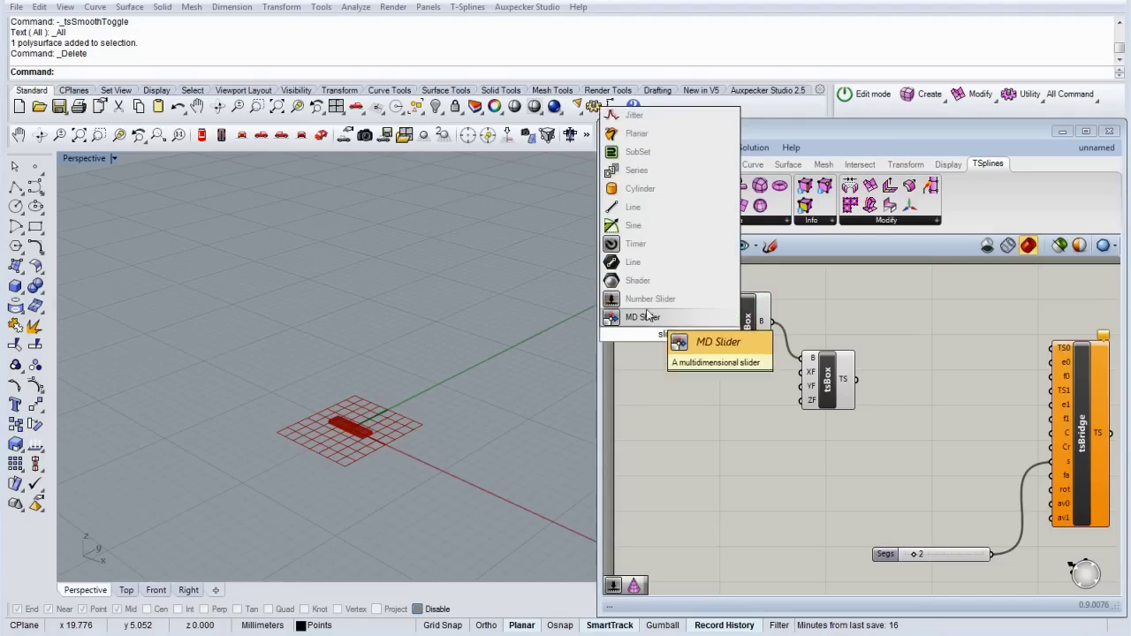
click(649, 300)
double_click(633, 335)
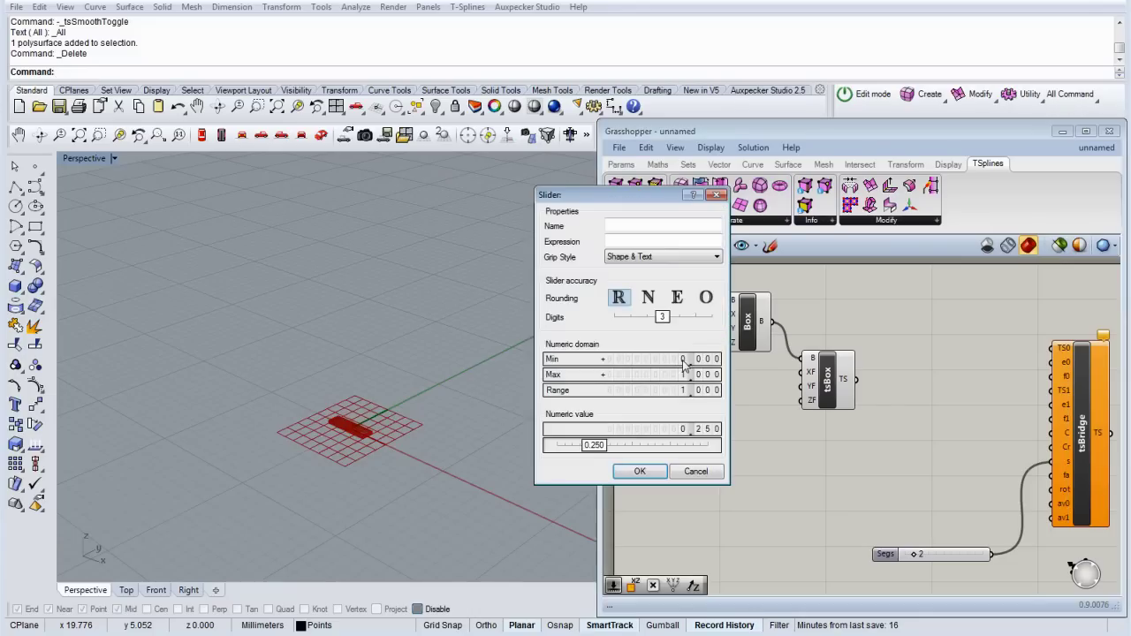
double_click(656, 378)
text(1)
click(699, 375)
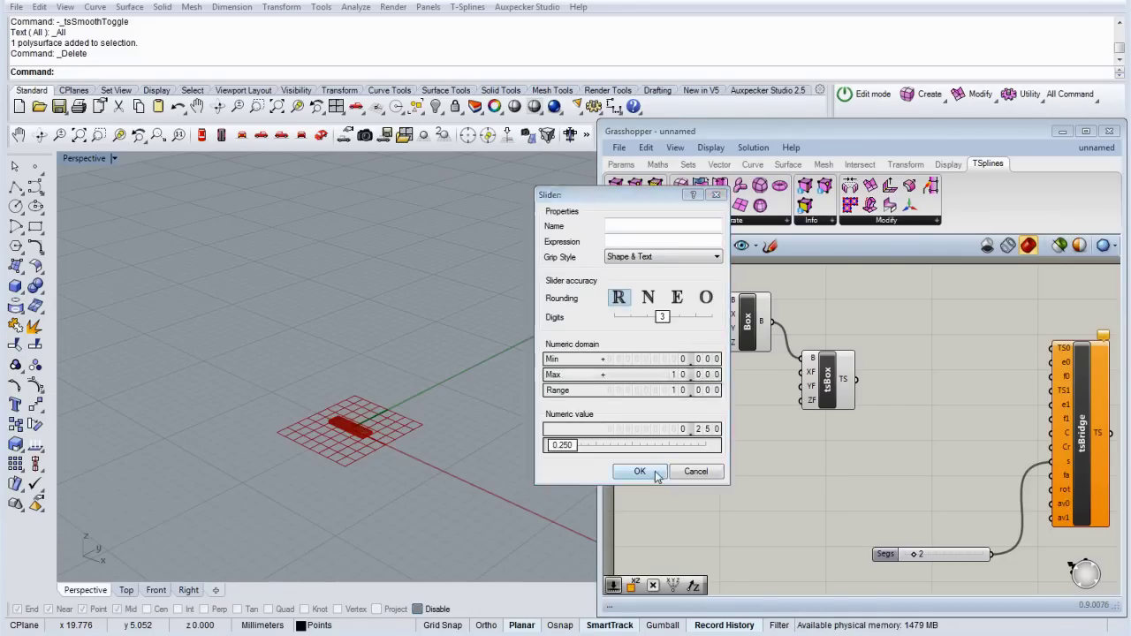
click(639, 471)
mouse_move(712, 343)
mouse_down()
mouse_move(699, 336)
mouse_move(726, 329)
mouse_up()
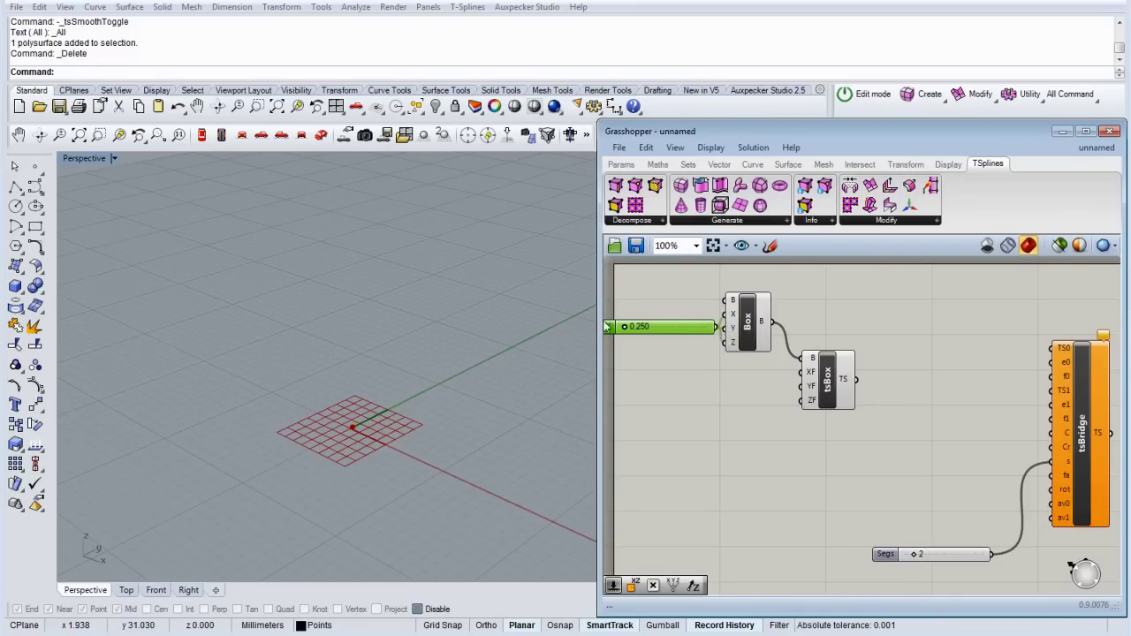
drag(627, 329, 700, 331)
Settle the box size at 8.333 and turn off the plain Box preview
click(755, 332)
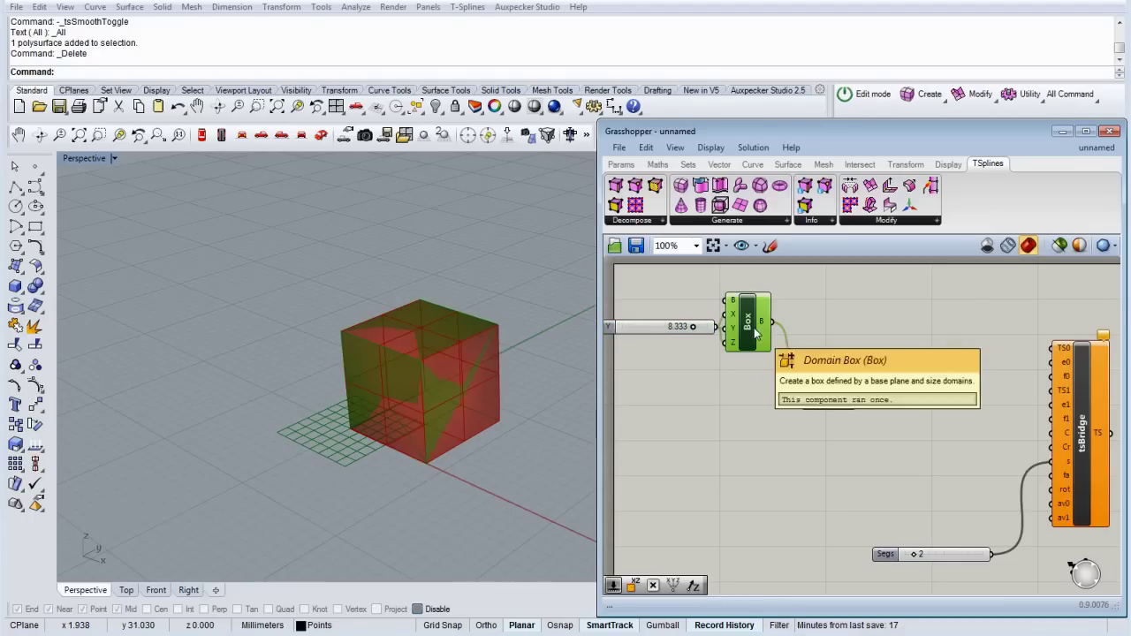
right_click(755, 330)
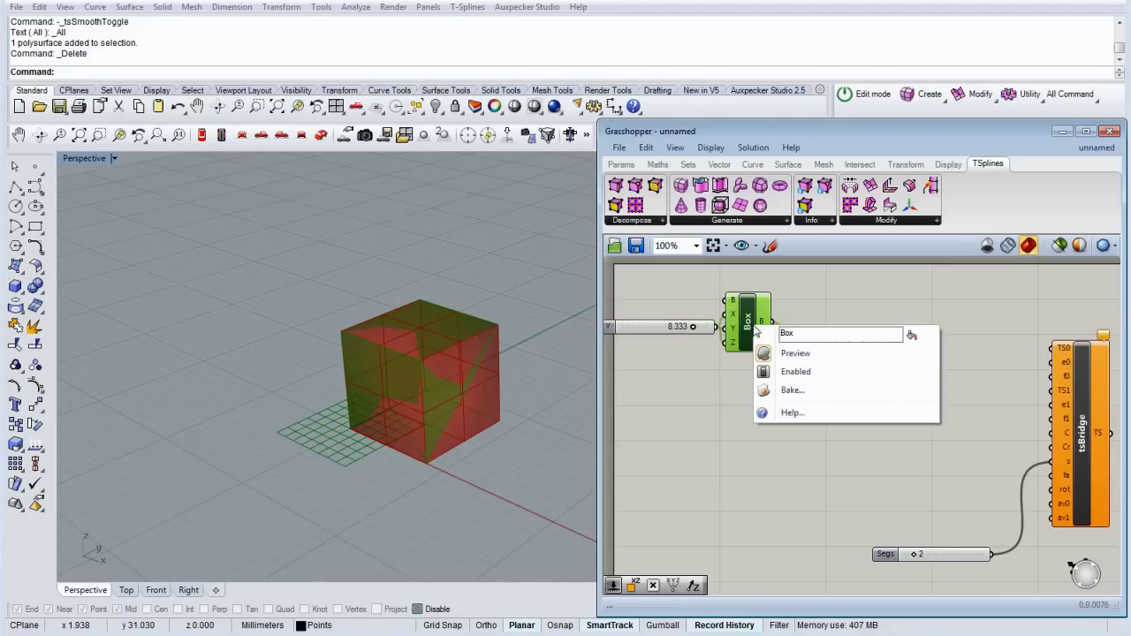
click(796, 352)
click(729, 439)
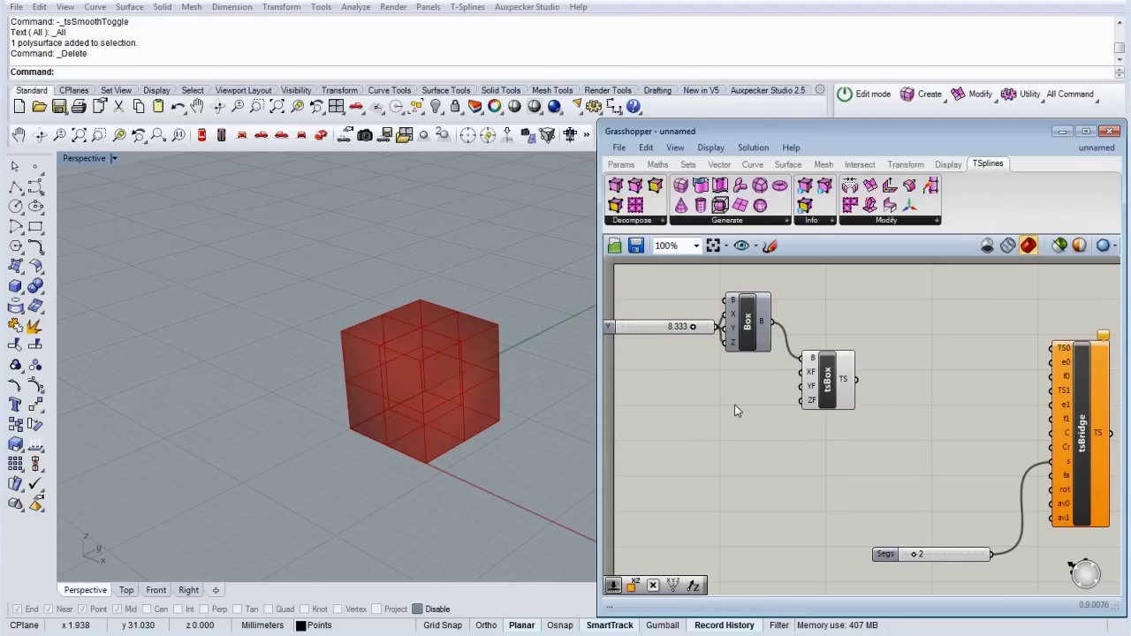
Add a new Number Slider set to whole numbers only
double_click(734, 410)
text(slider)
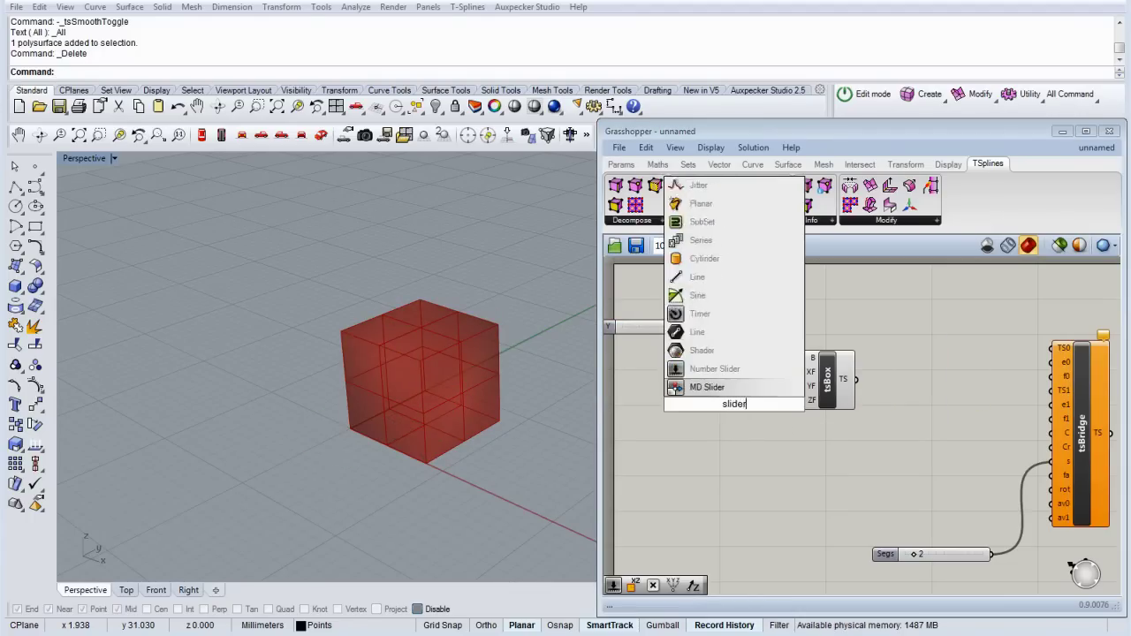
click(729, 370)
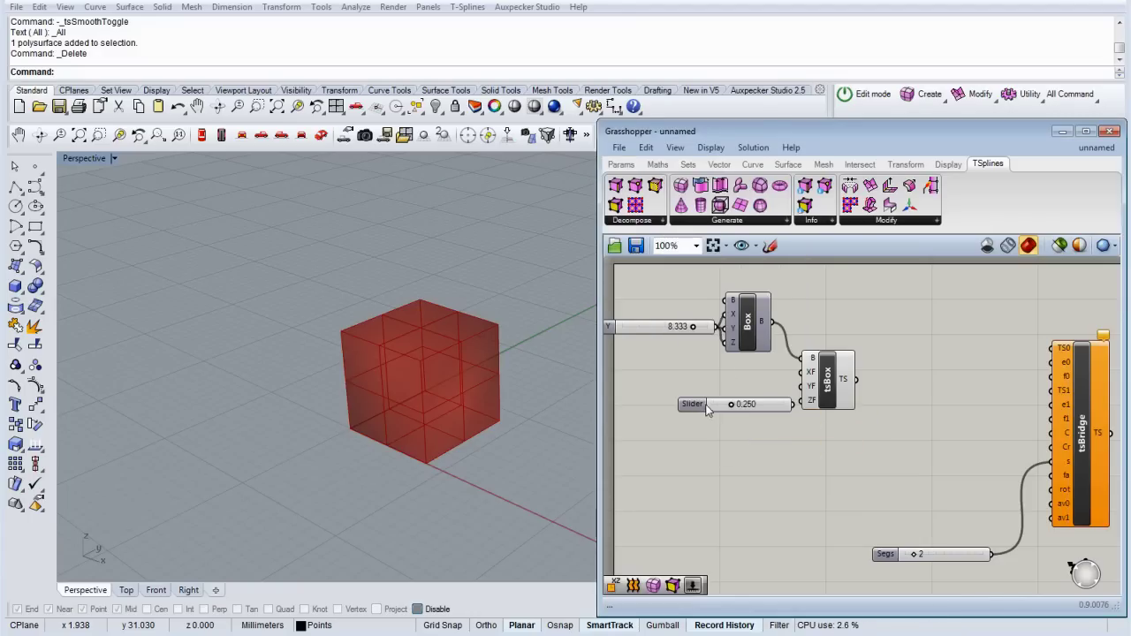
click(701, 408)
double_click(700, 407)
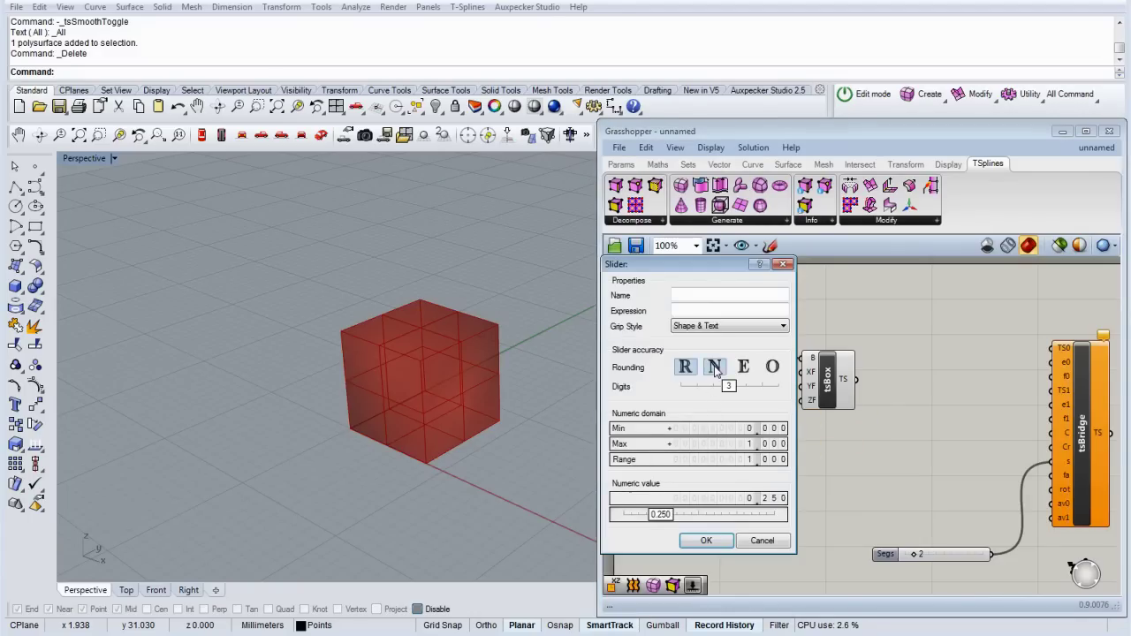
click(714, 367)
Give the slider range 1–5, wire it to tsBox's face inputs, and set it to 3
click(768, 429)
click(766, 431)
click(765, 444)
click(768, 444)
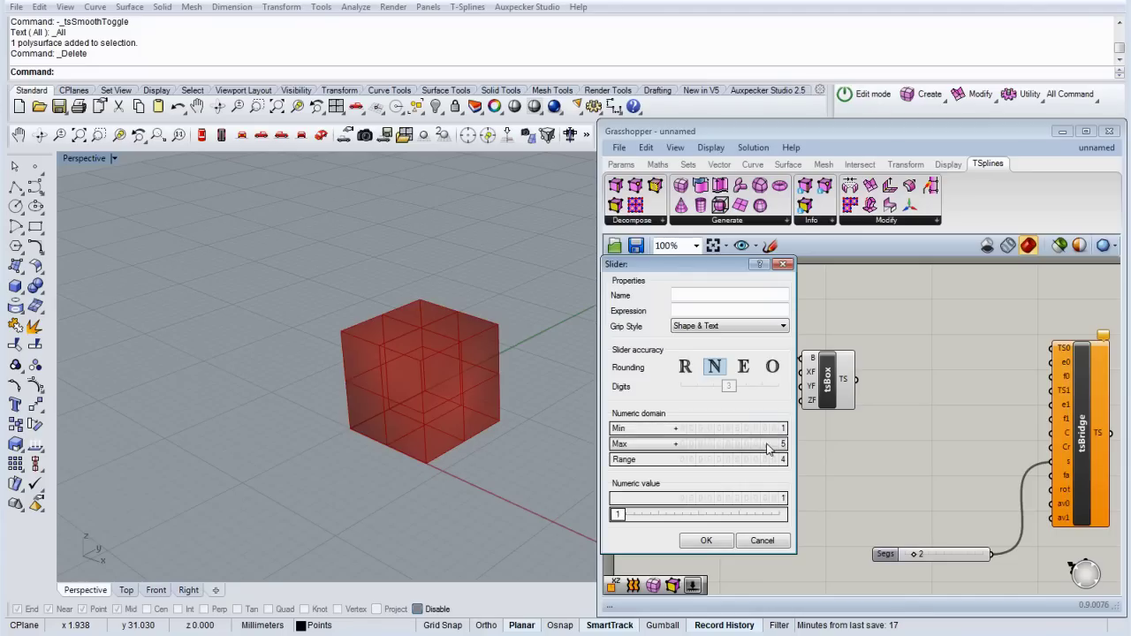
click(706, 541)
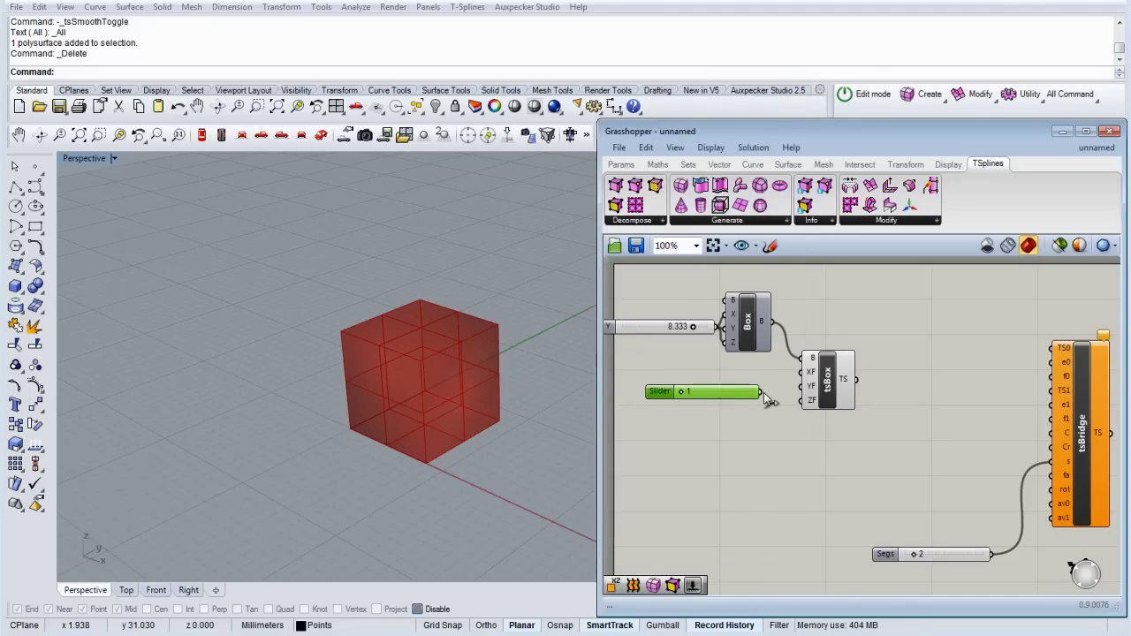
drag(760, 391, 801, 400)
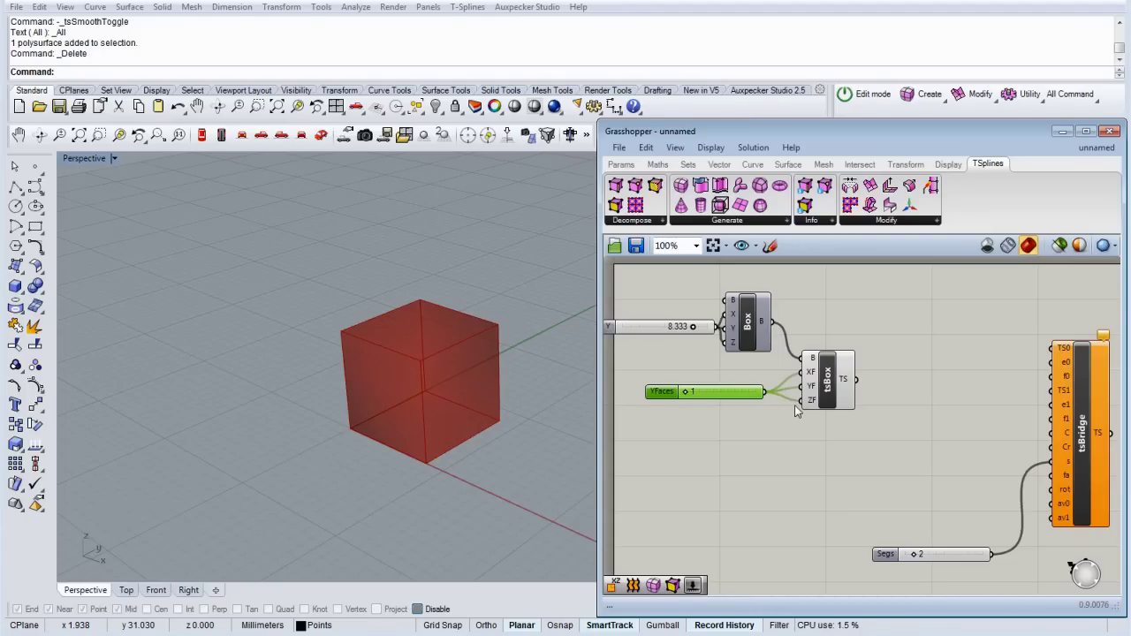
drag(682, 392, 717, 397)
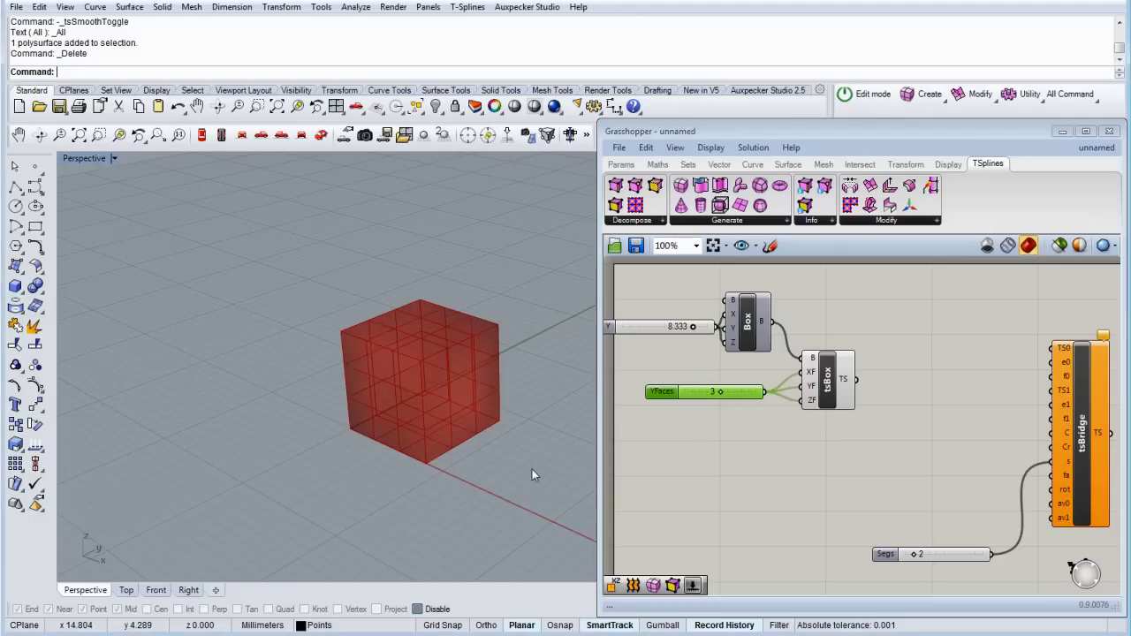
scroll(536, 402, up, 4)
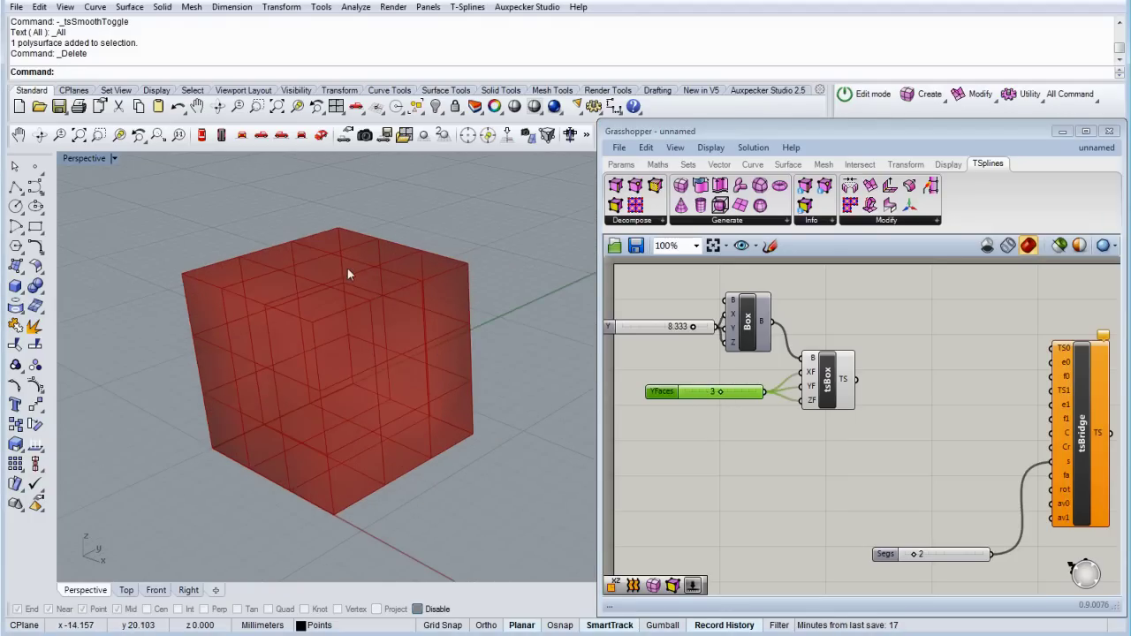
right_drag(330, 271, 388, 284)
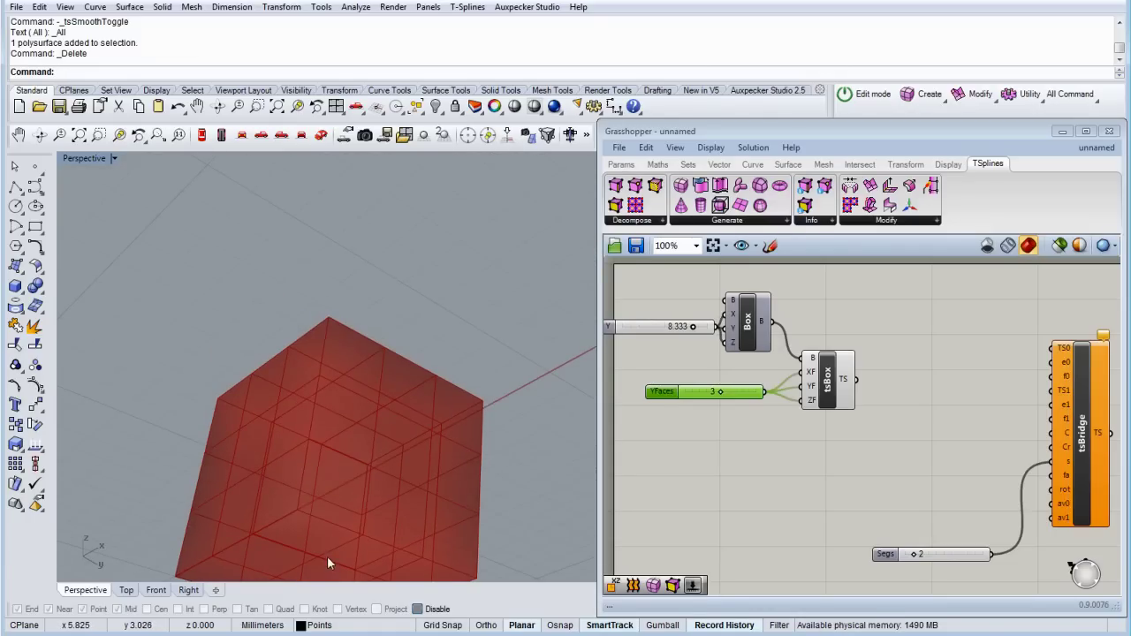
right_drag(326, 579, 450, 333)
click(872, 443)
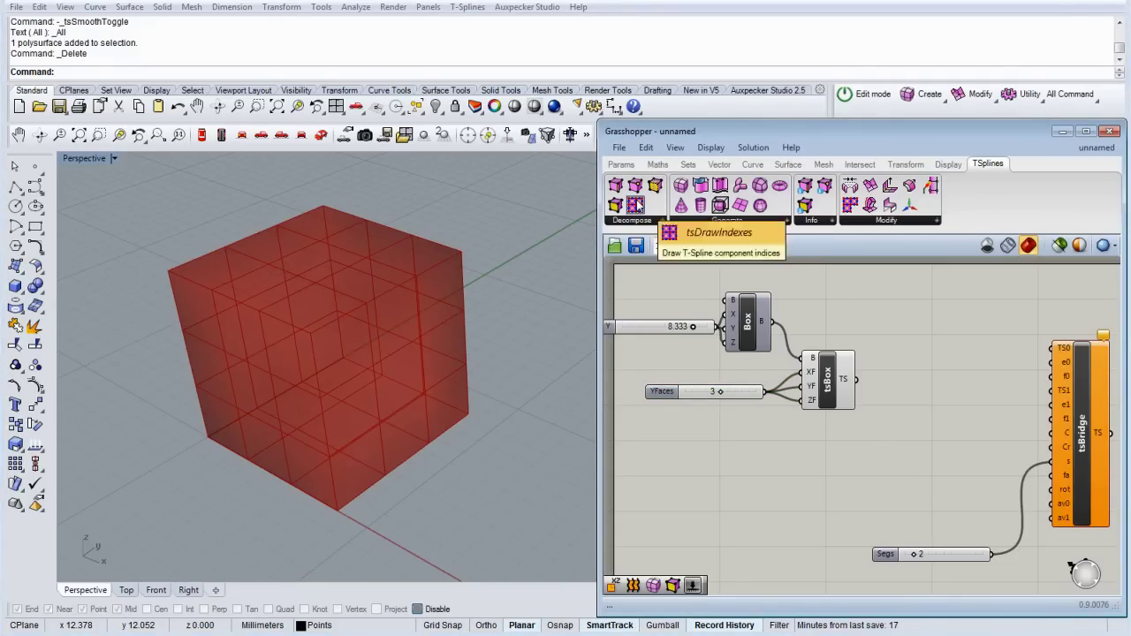
Feed tsBox's TS output into a new tsDrawIdx, inspect the face indices, then hide the labels
drag(636, 205, 905, 469)
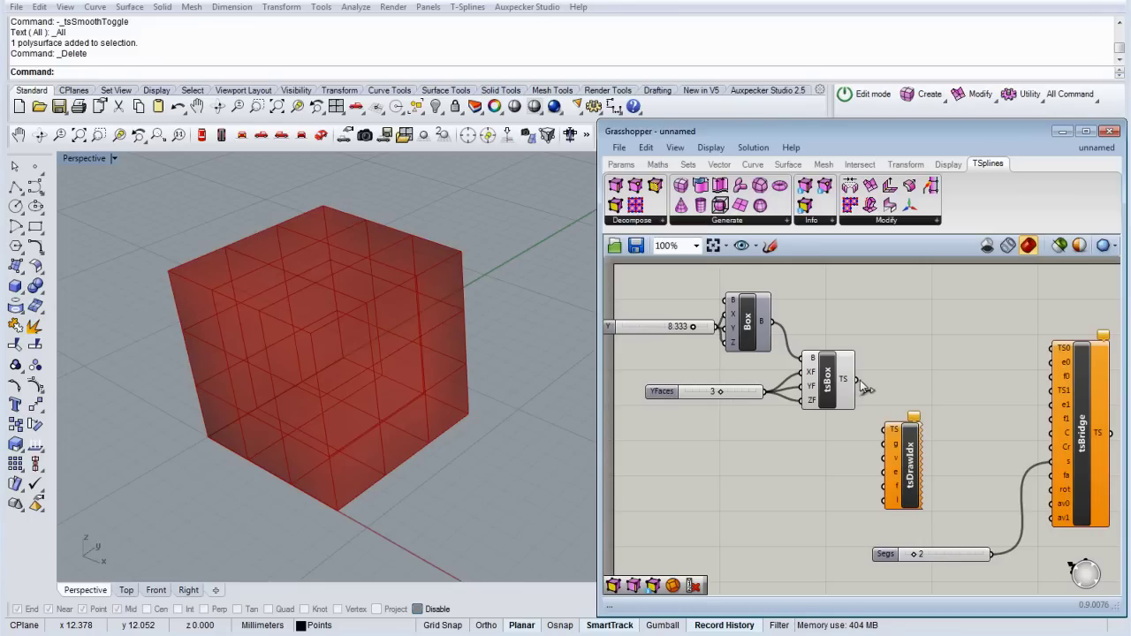
drag(864, 379, 873, 431)
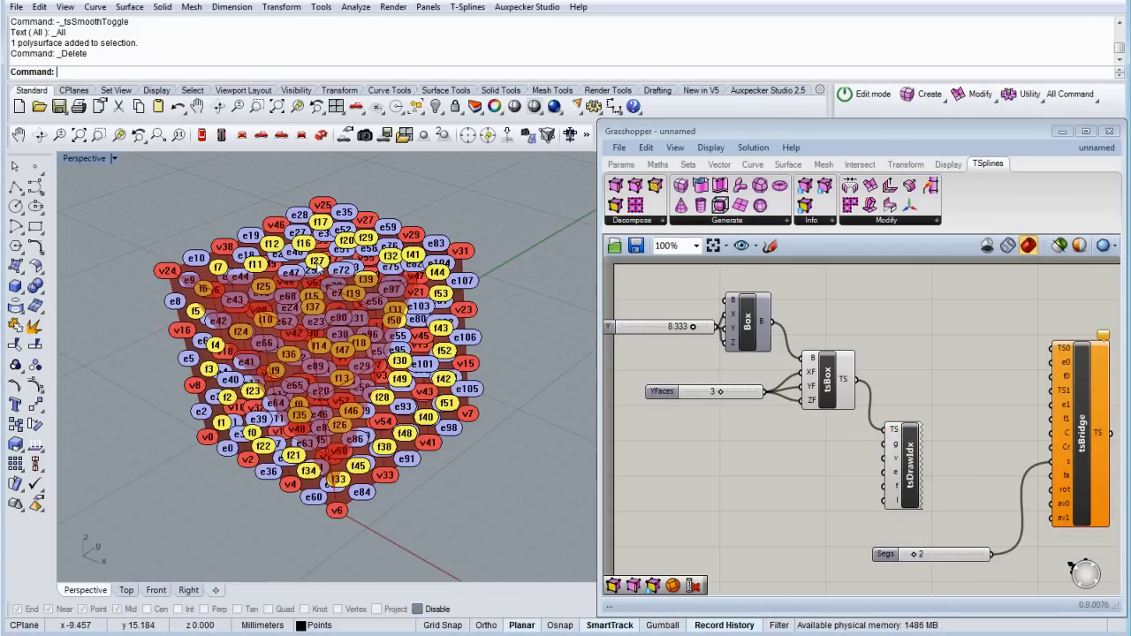
right_drag(408, 516, 374, 524)
scroll(374, 524, down, 3)
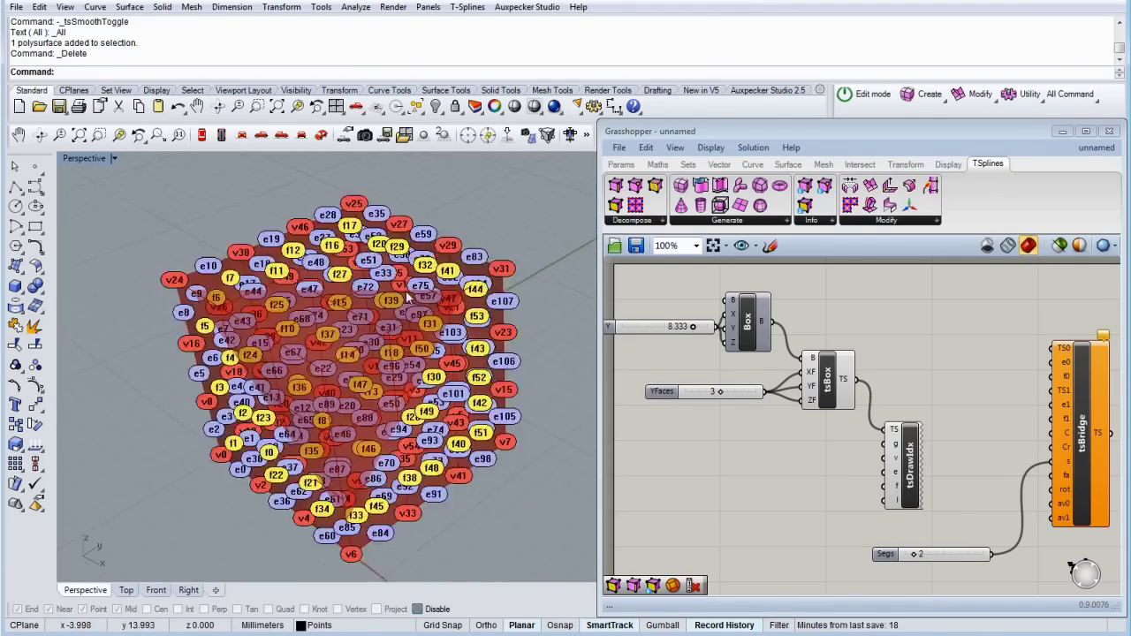
right_click(912, 458)
click(953, 486)
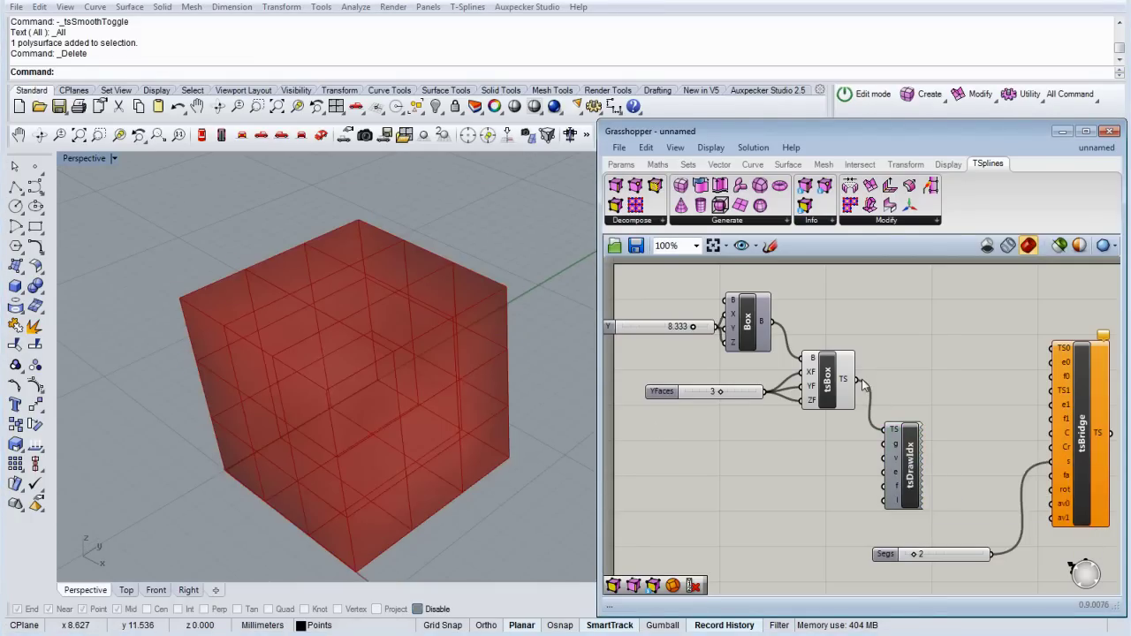
Wire tsBox into tsBridge TS0 and TS1 and set f0 to face 26
drag(856, 379, 1053, 349)
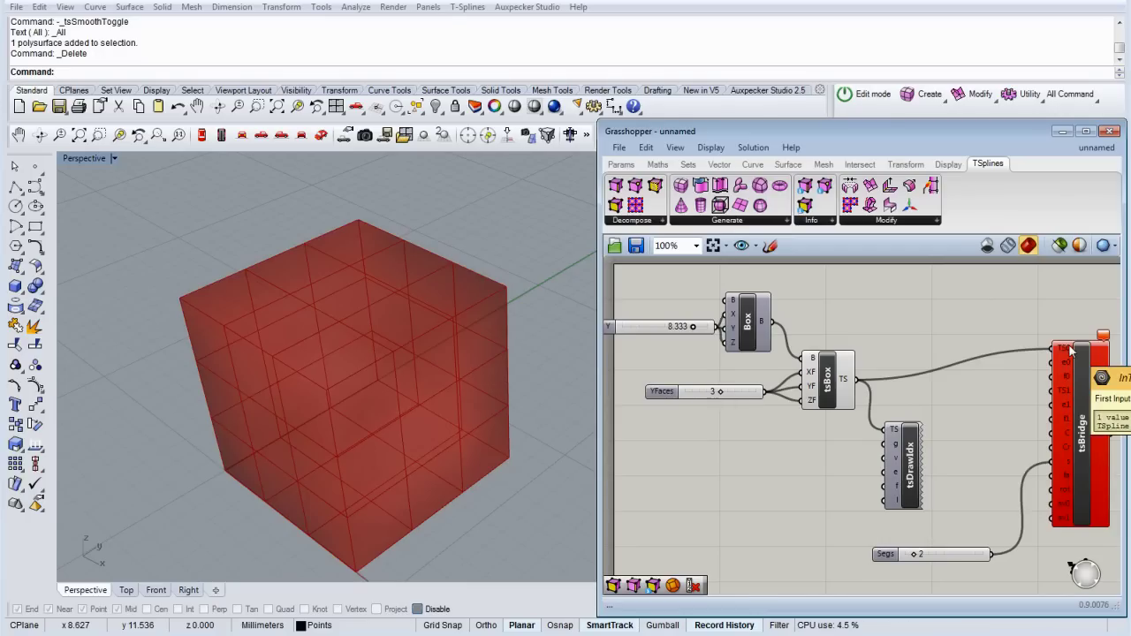
drag(854, 381, 1050, 393)
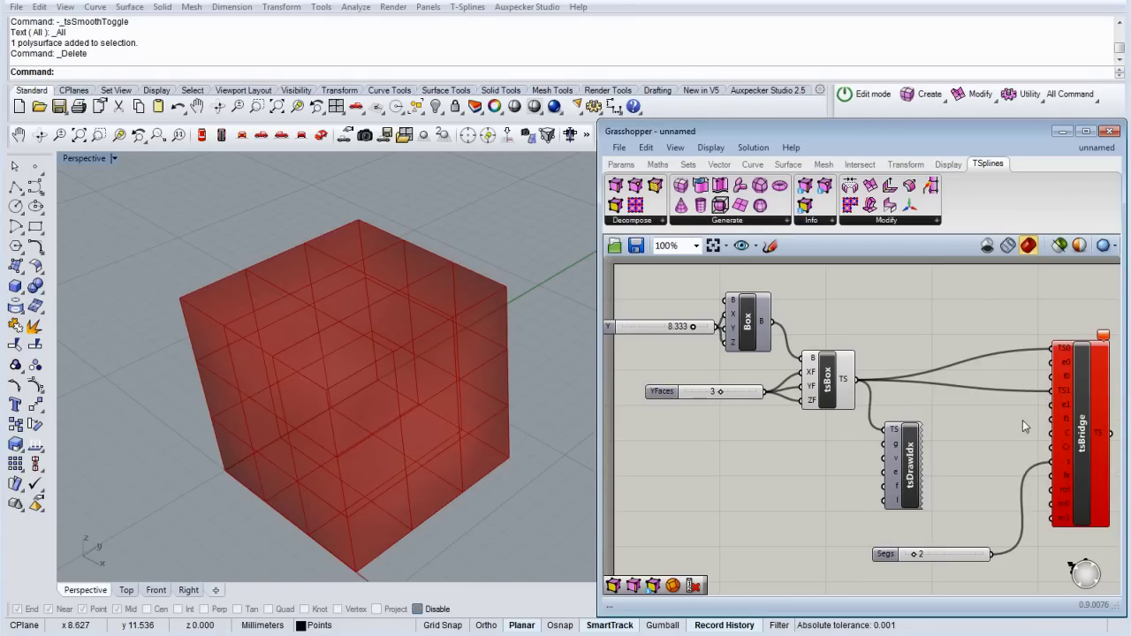
right_click(1068, 378)
mouse_move(1103, 514)
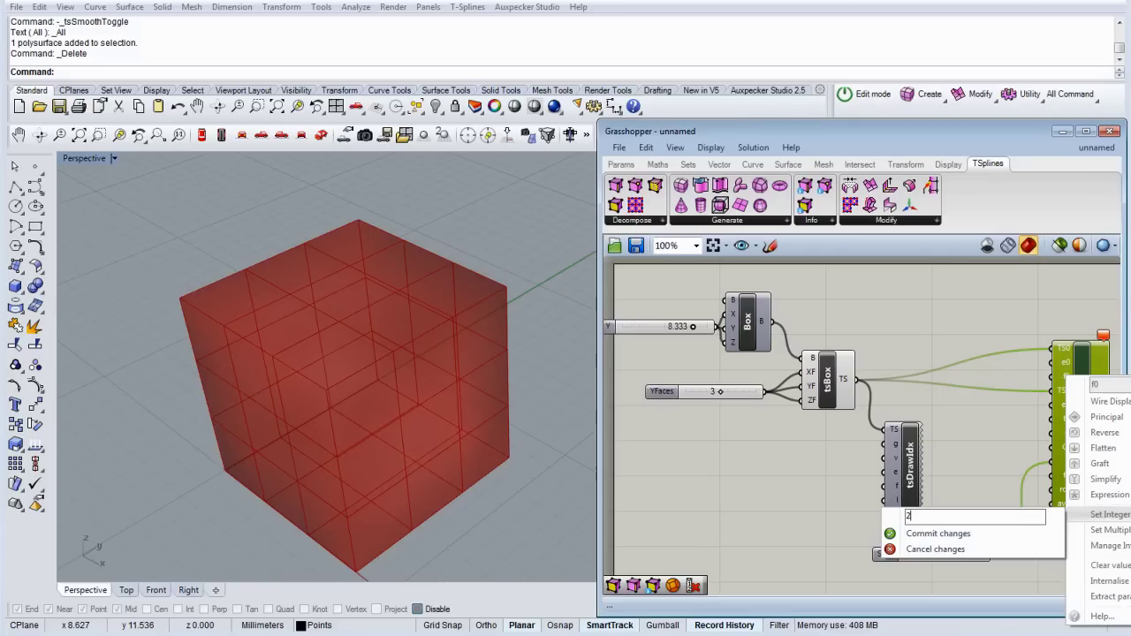
click(943, 536)
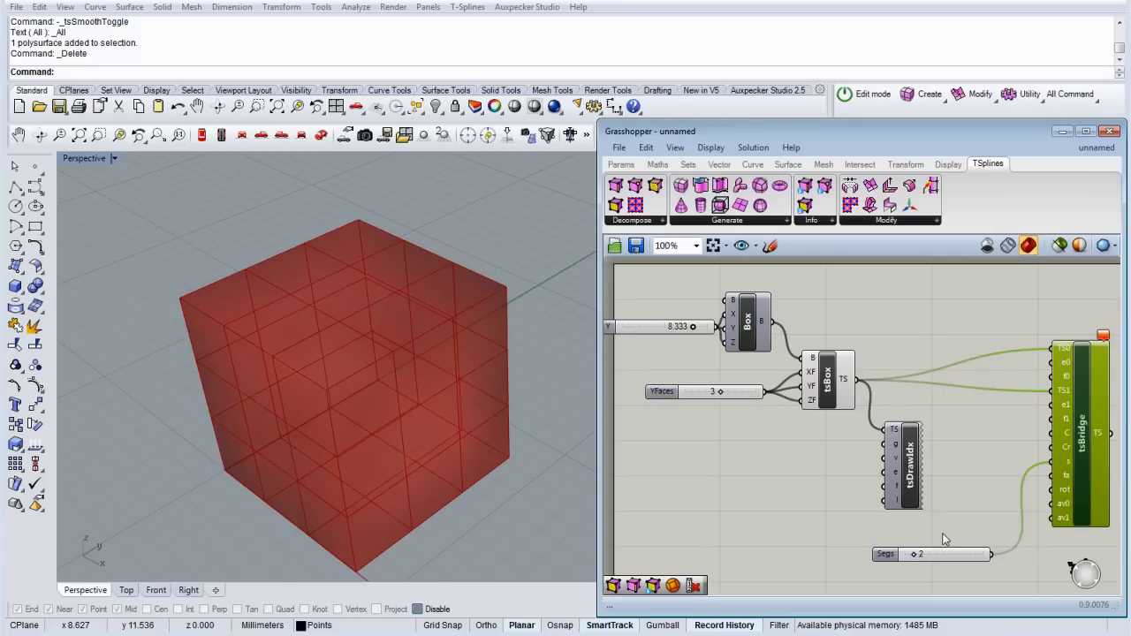
Set f1 to face 27 and turn off the tsBox preview
right_click(1065, 423)
mouse_move(1096, 558)
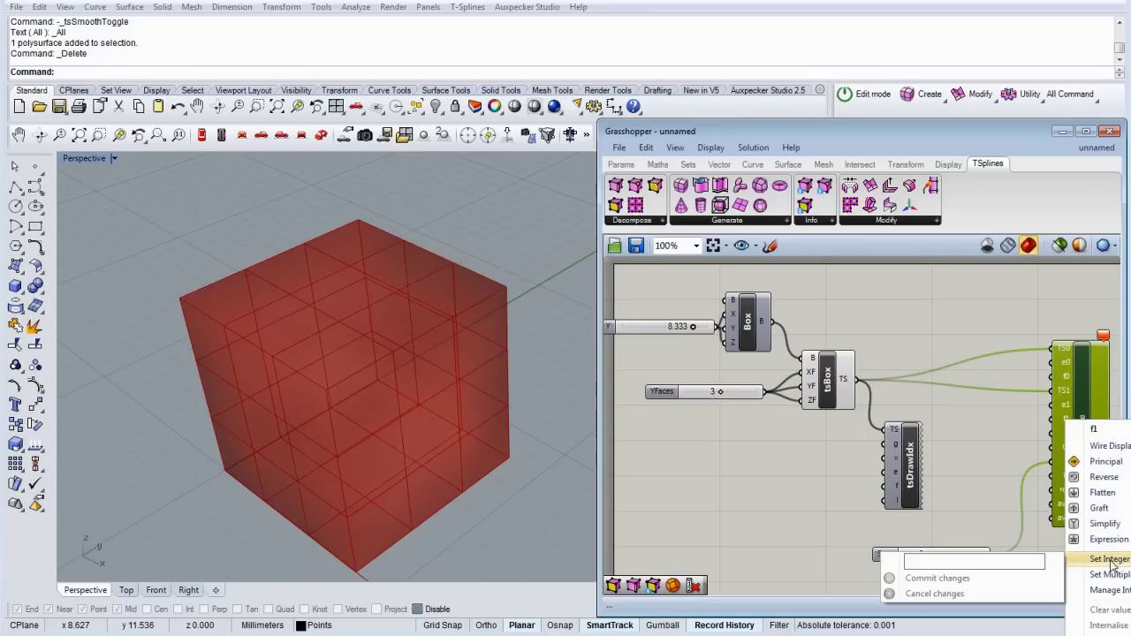
text(2)
click(938, 578)
click(972, 485)
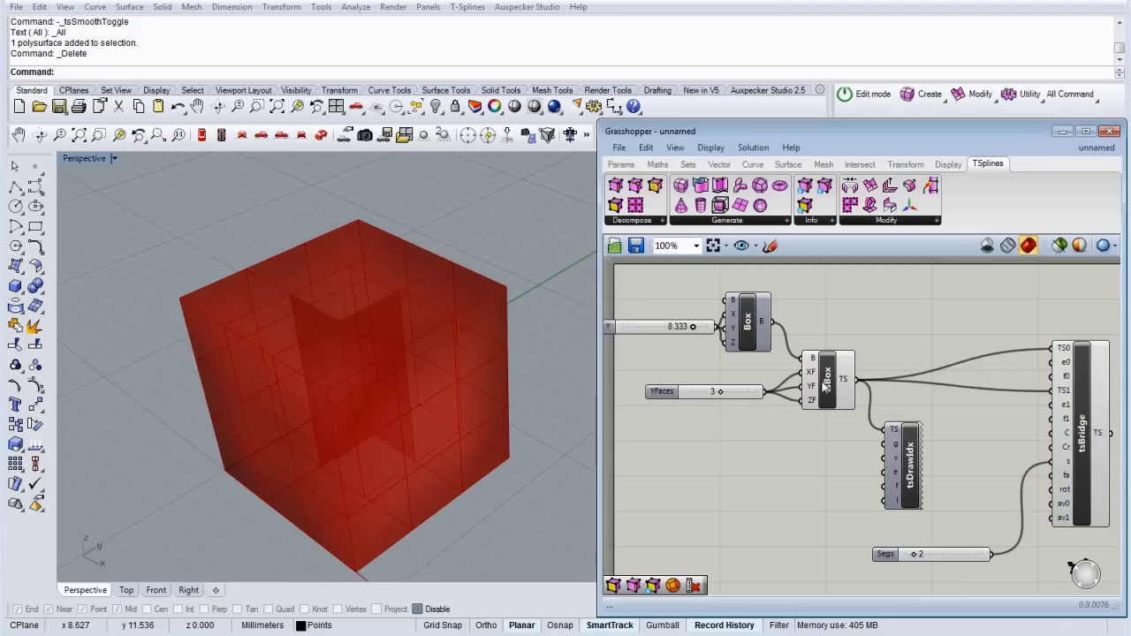
click(826, 380)
right_click(826, 380)
click(862, 406)
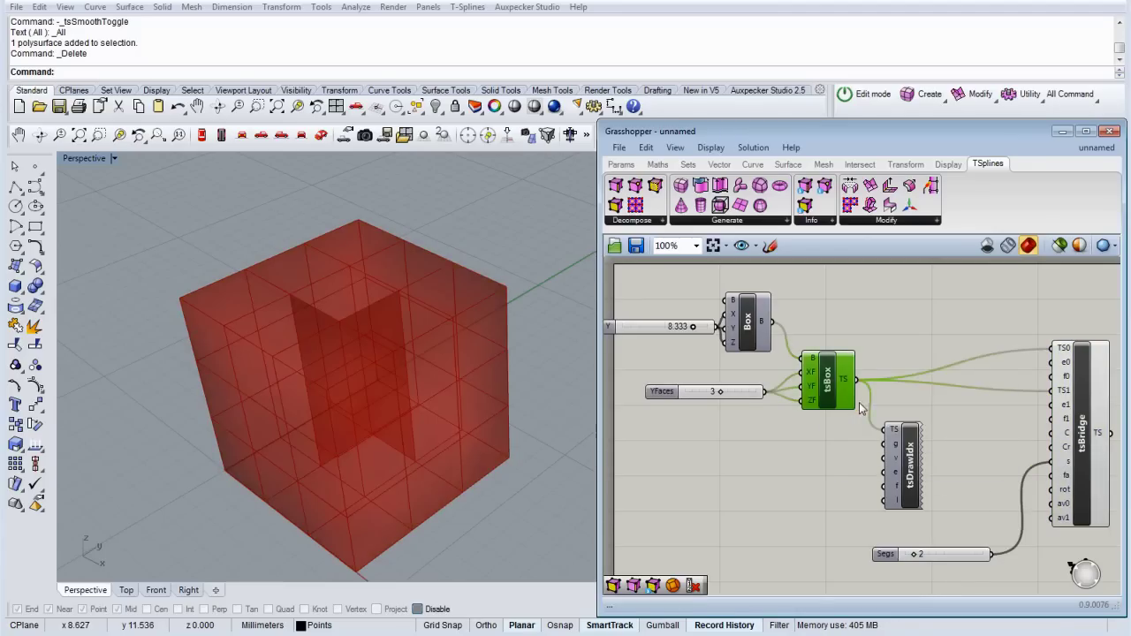
Orbit the view to inspect the tunnelled cube
click(733, 497)
mouse_move(366, 398)
right_down()
mouse_move(432, 513)
mouse_move(375, 411)
mouse_move(268, 303)
mouse_move(278, 210)
mouse_move(356, 303)
mouse_move(380, 373)
mouse_move(354, 392)
right_up()
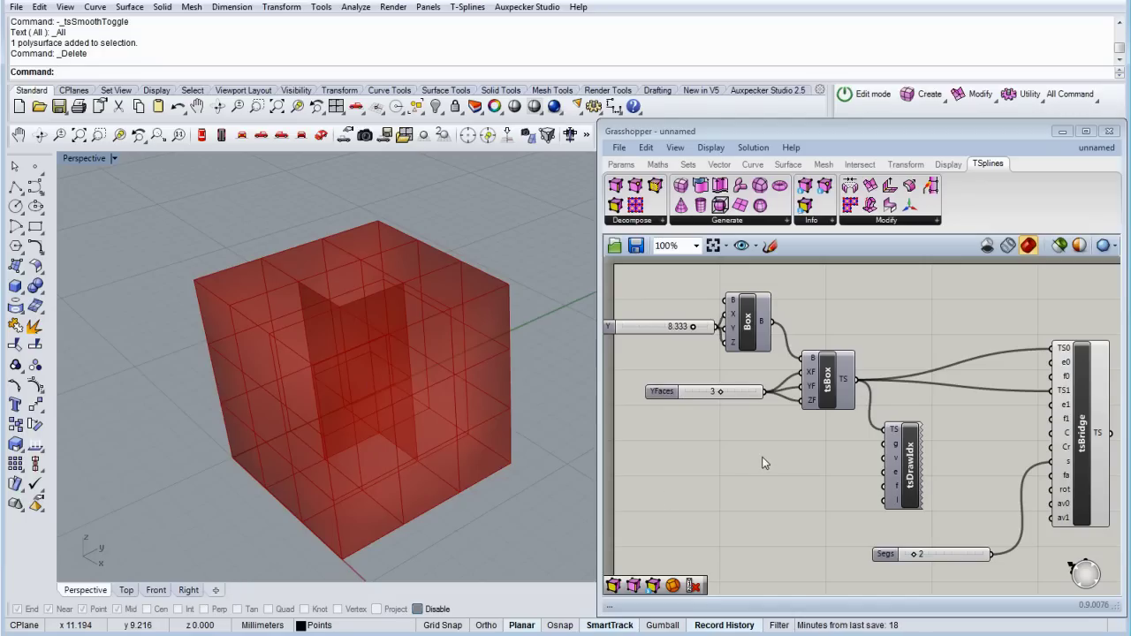
right_click(1080, 433)
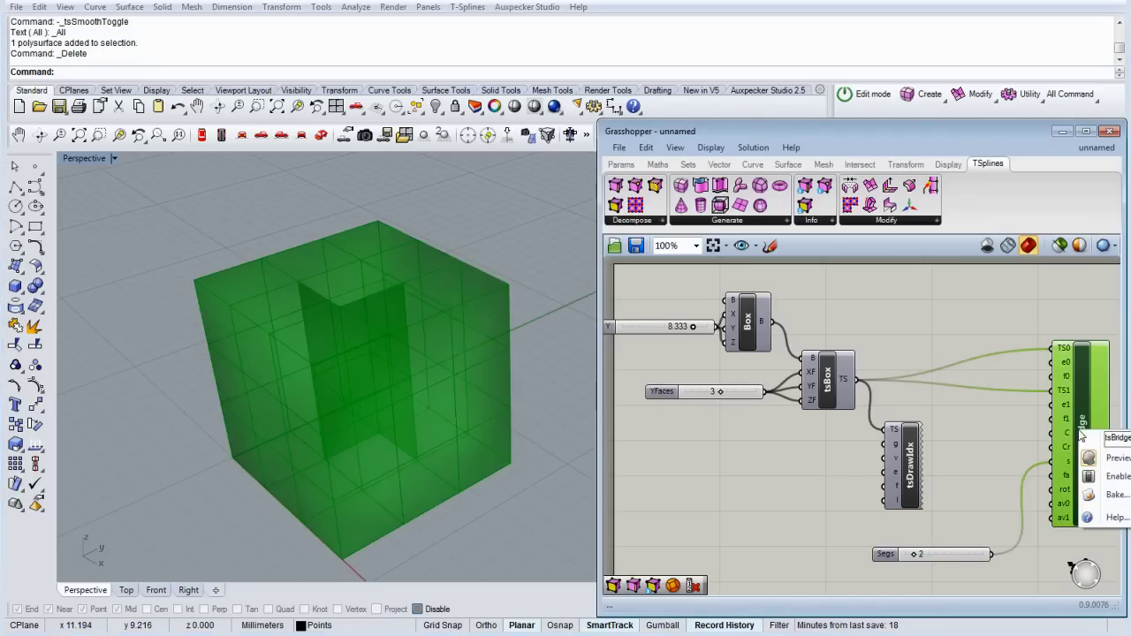
click(1002, 450)
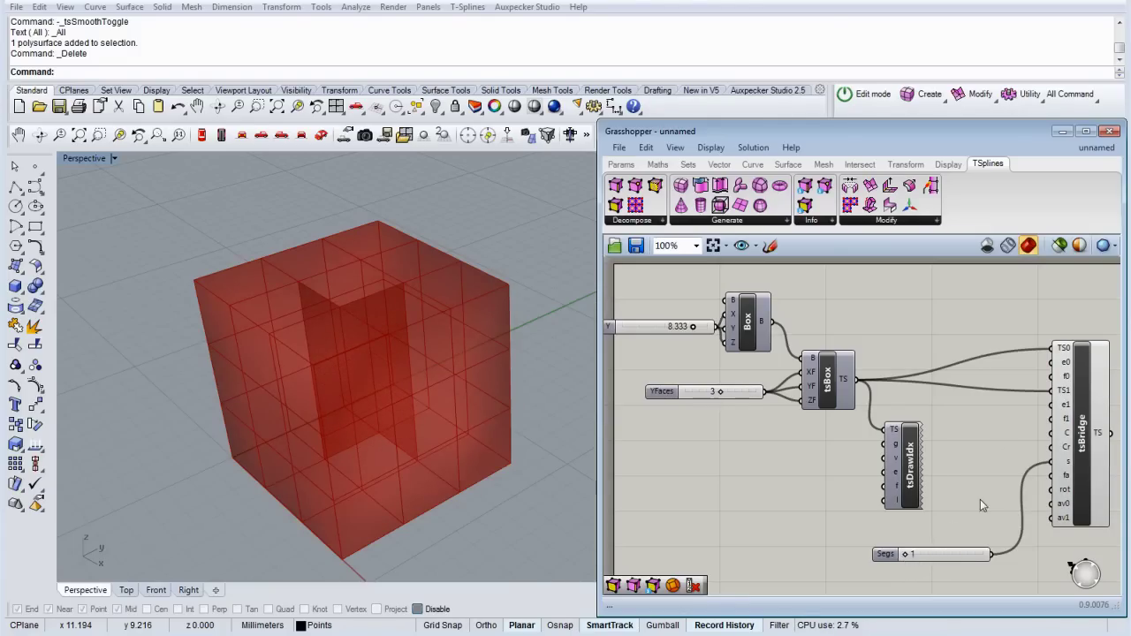
Bake the bridged cube into Rhino, hide the tsBridge preview, and smooth the baked T-spline
click(1084, 444)
right_click(1082, 442)
click(1118, 509)
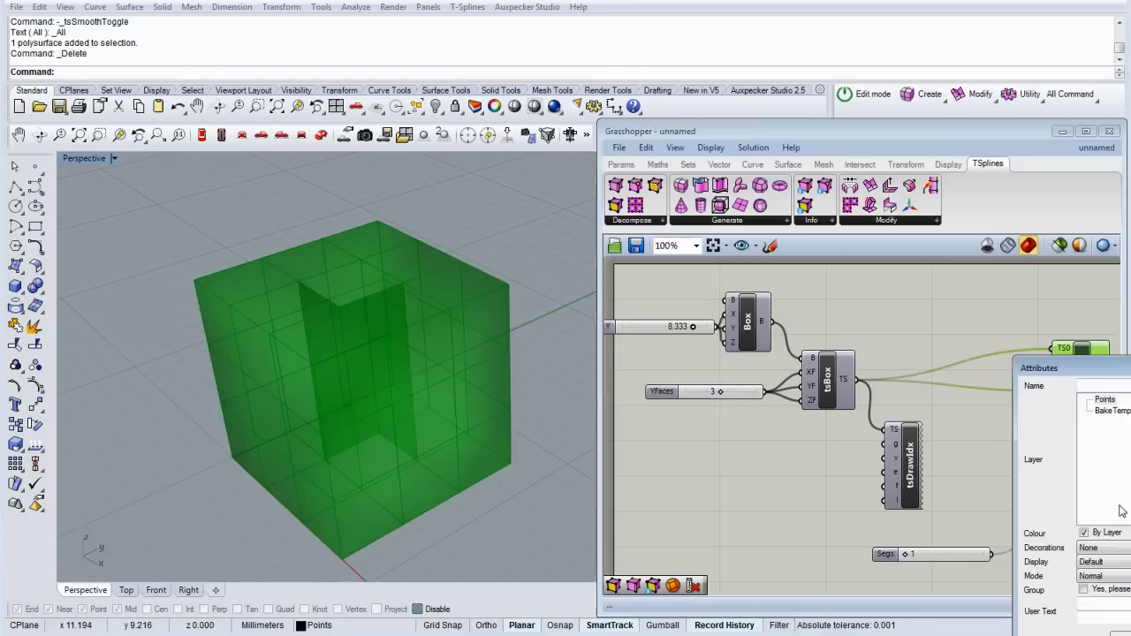
key(Return)
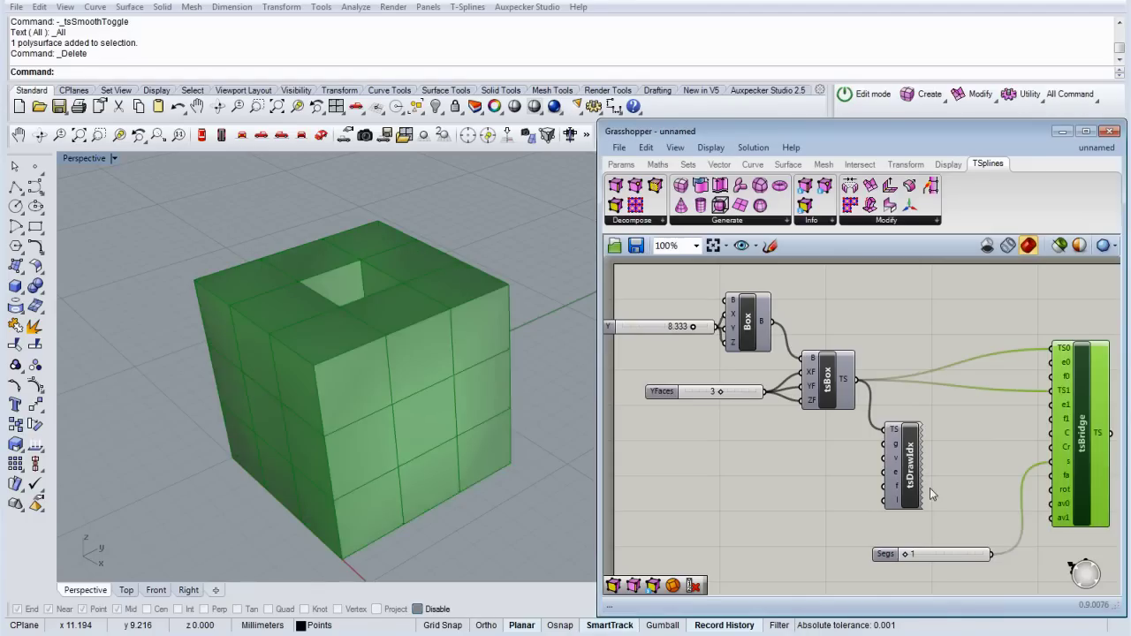
right_click(1085, 465)
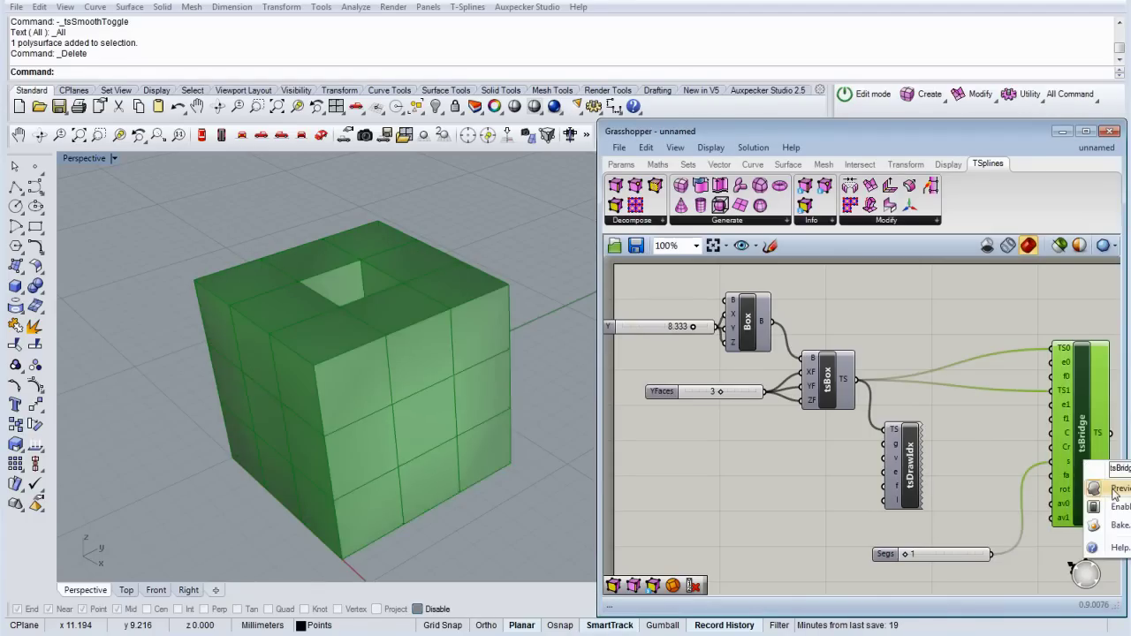
click(1115, 493)
key(Tab)
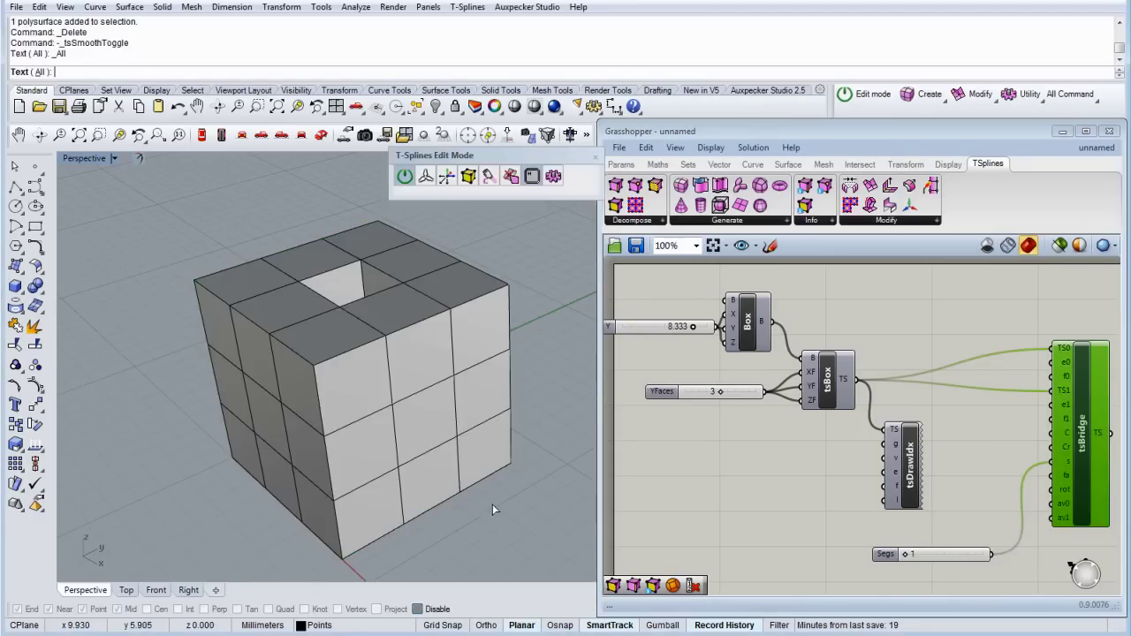